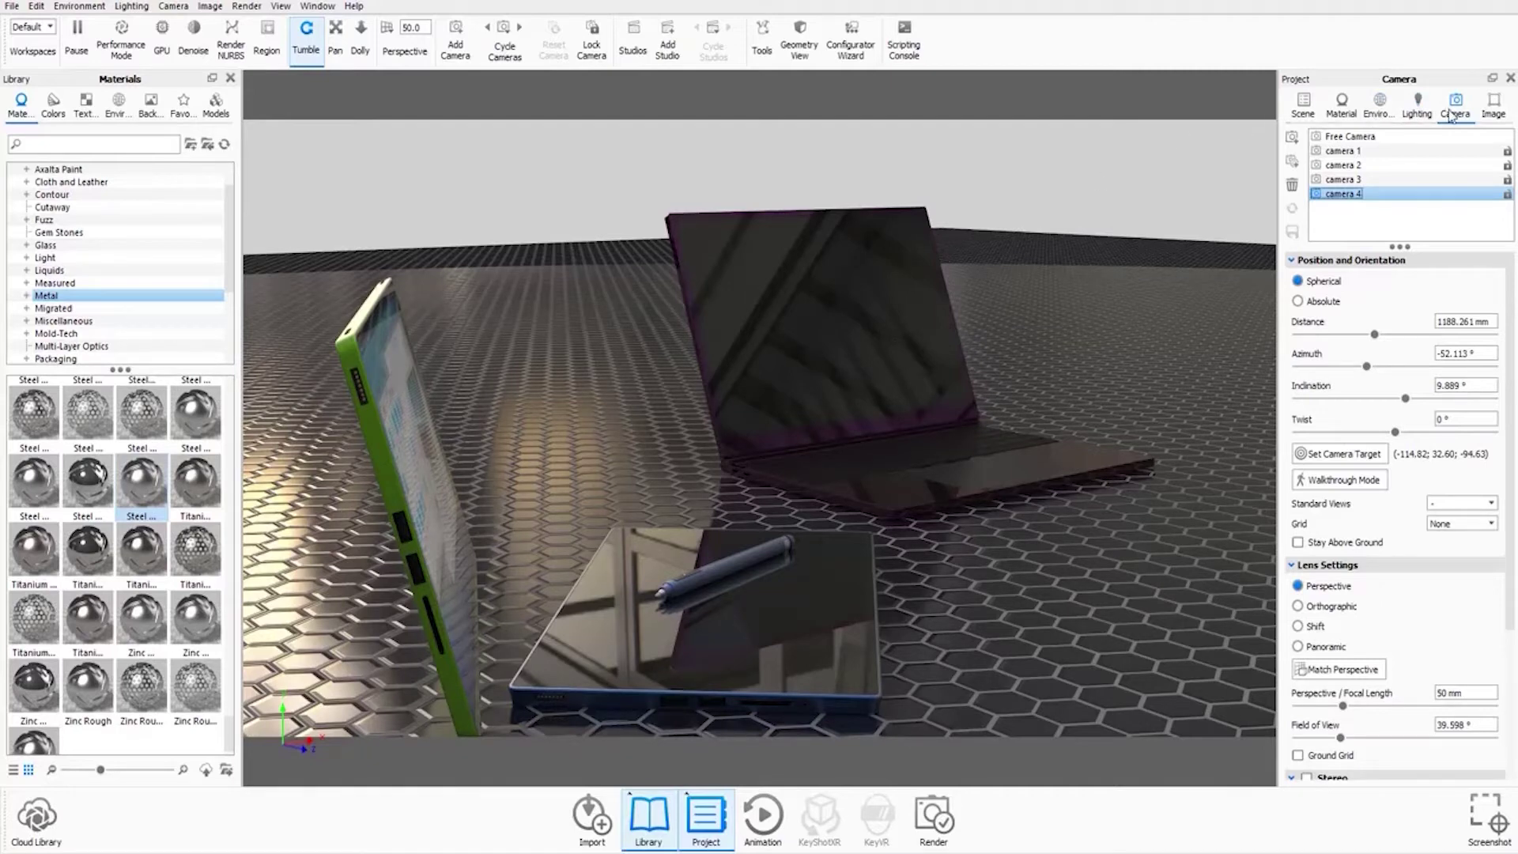
Switch the Project window from Camera to the Scene tree of laptop, tablets and stylus
click(1303, 106)
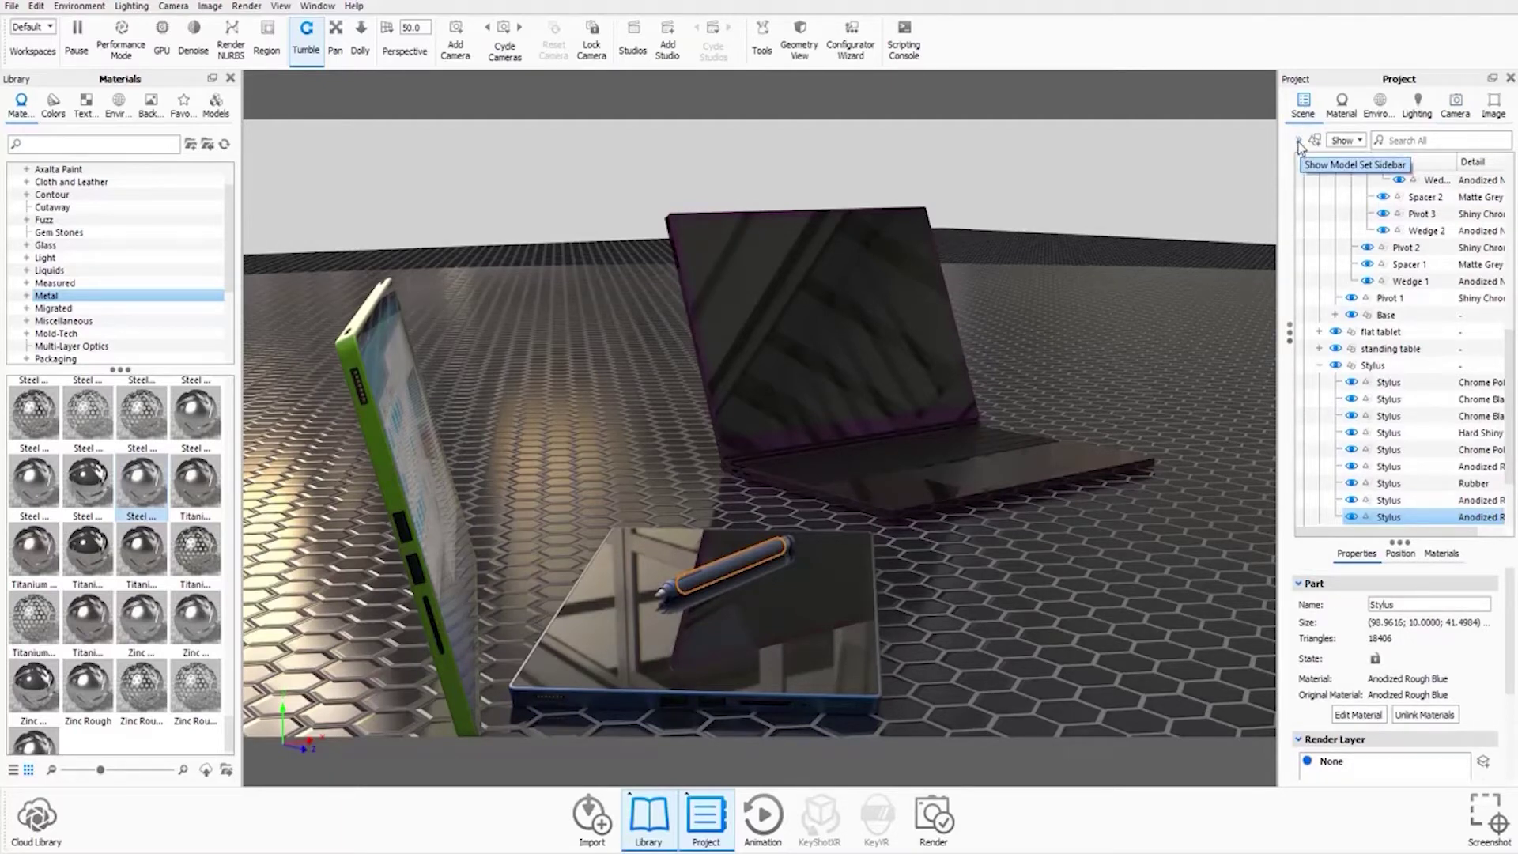
Open the Model Sets sidebar and begin adding a new model set
click(1297, 144)
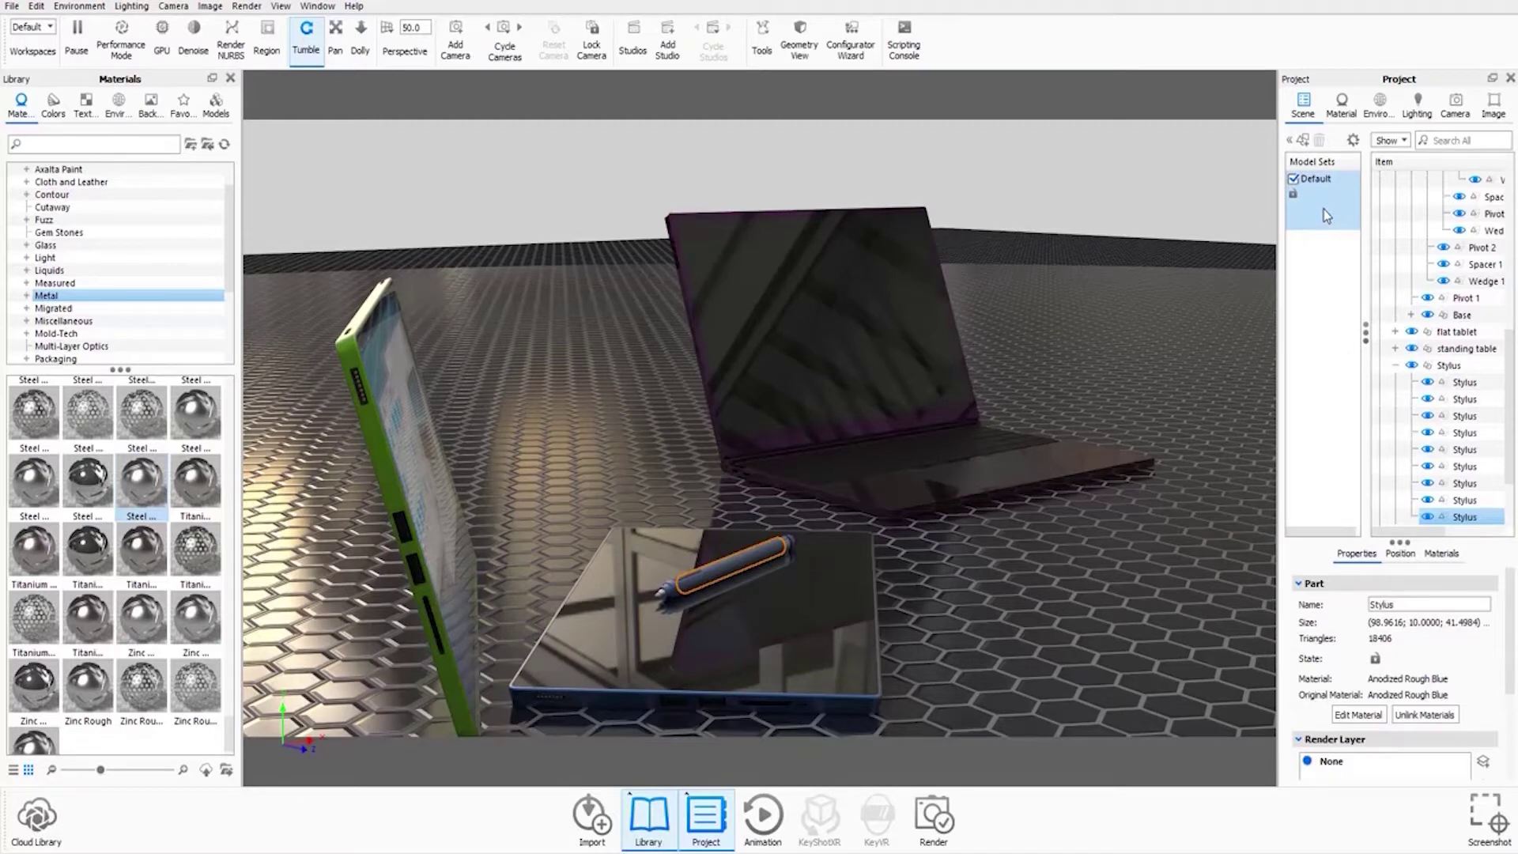
click(1303, 143)
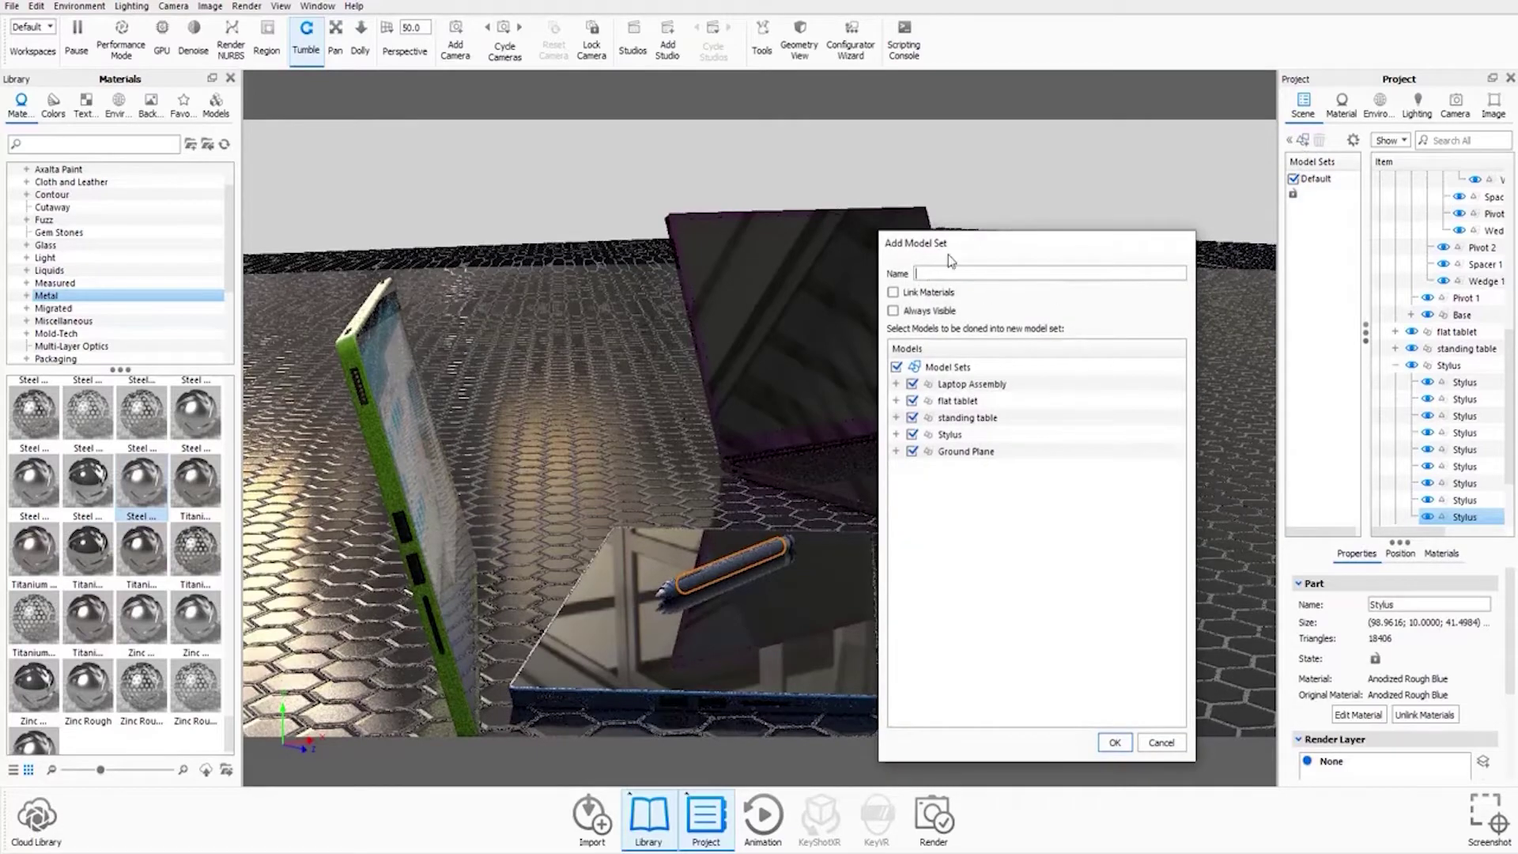
Create 'model set 1' without the flat tablet, standing table and Stylus, keeping Laptop Assembly and Ground Plane
drag(968, 237, 819, 209)
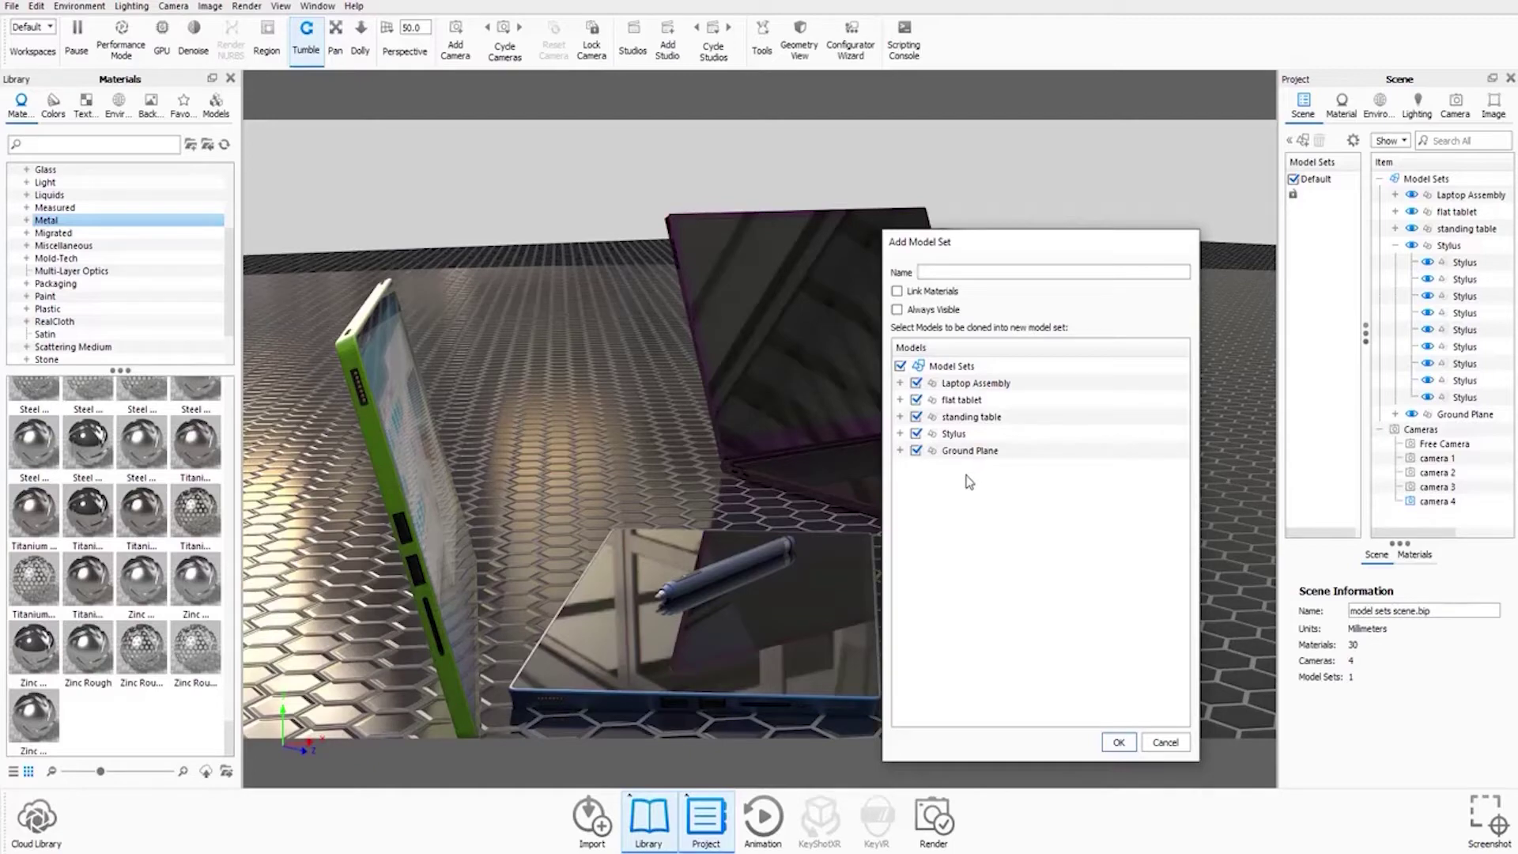
click(916, 400)
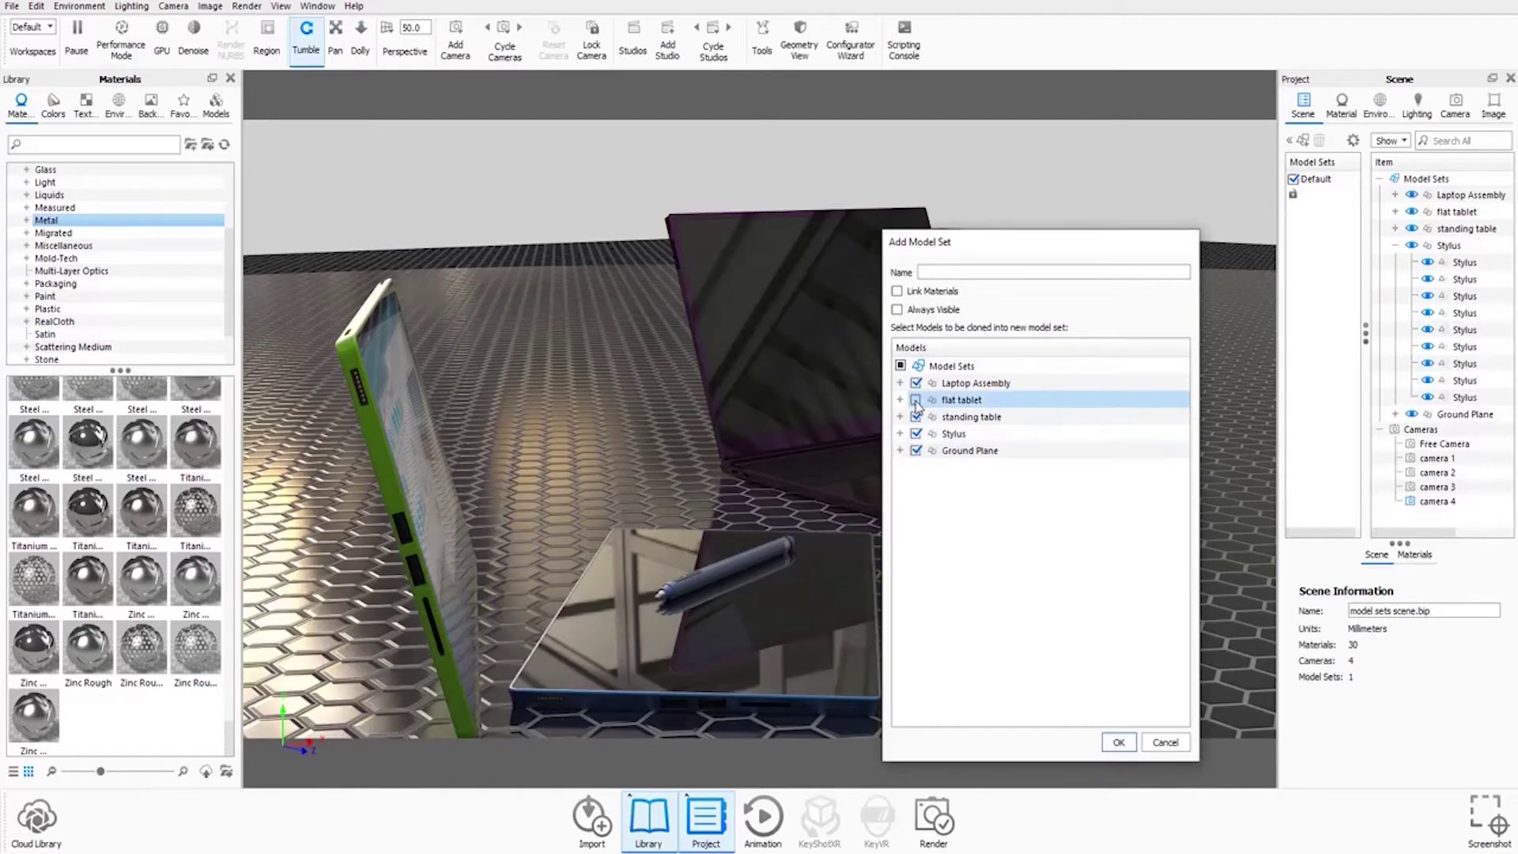
click(916, 416)
click(916, 433)
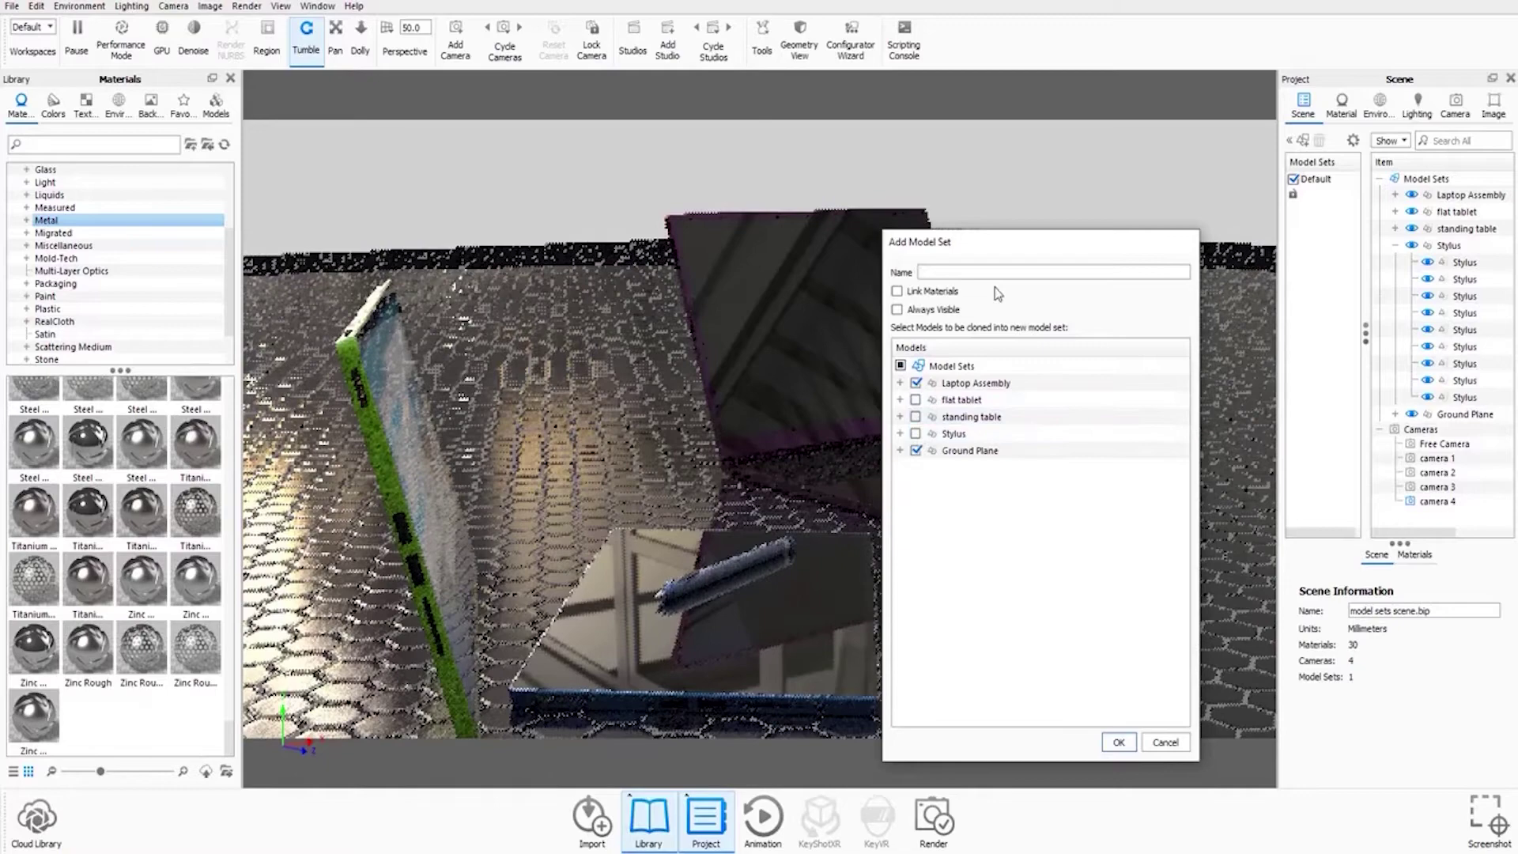
click(994, 272)
text(m)
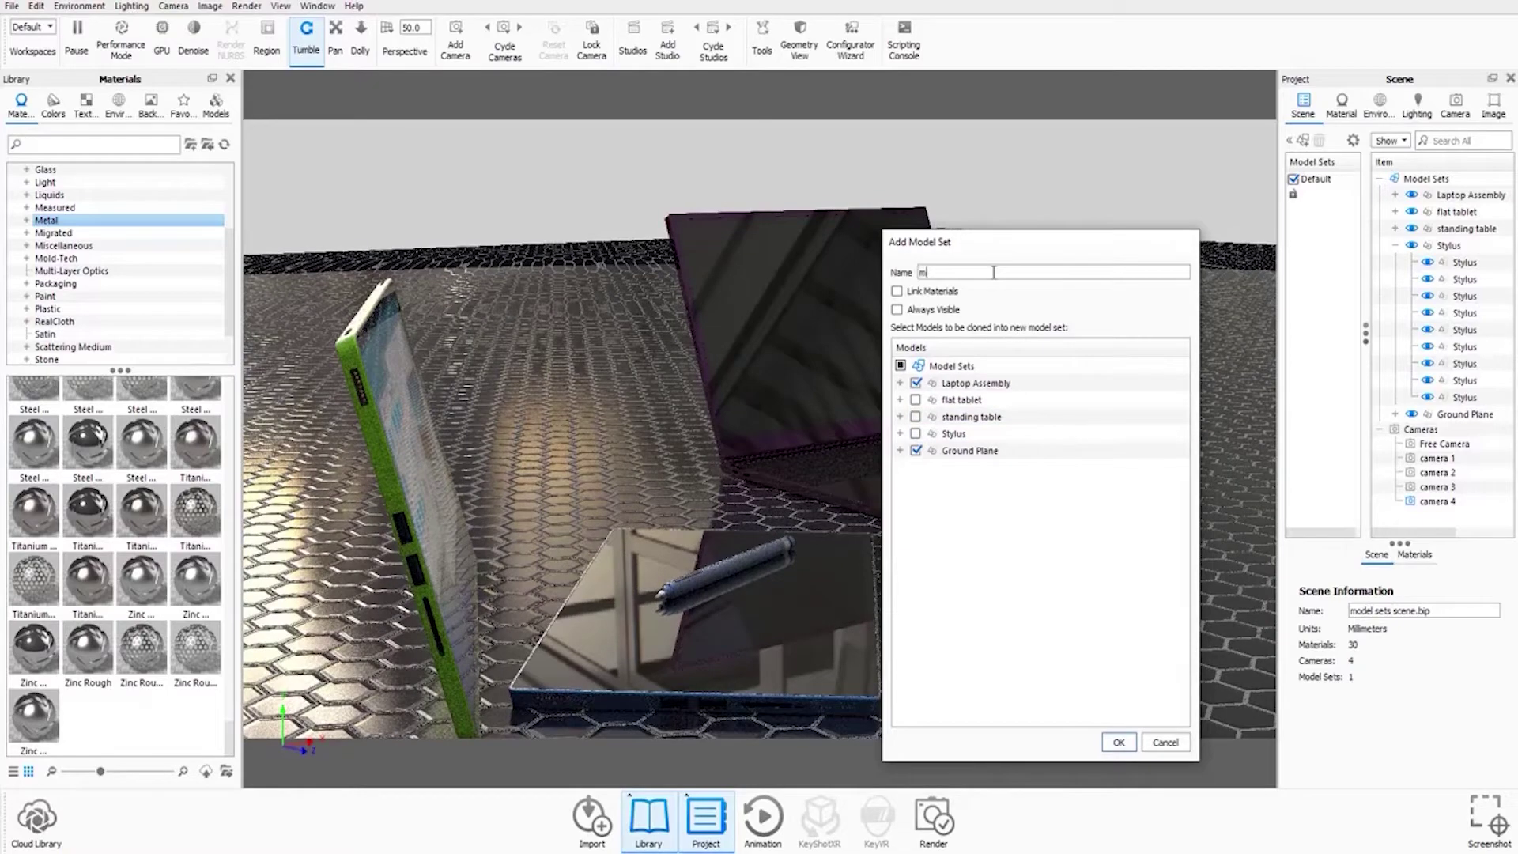
text(odel set 1)
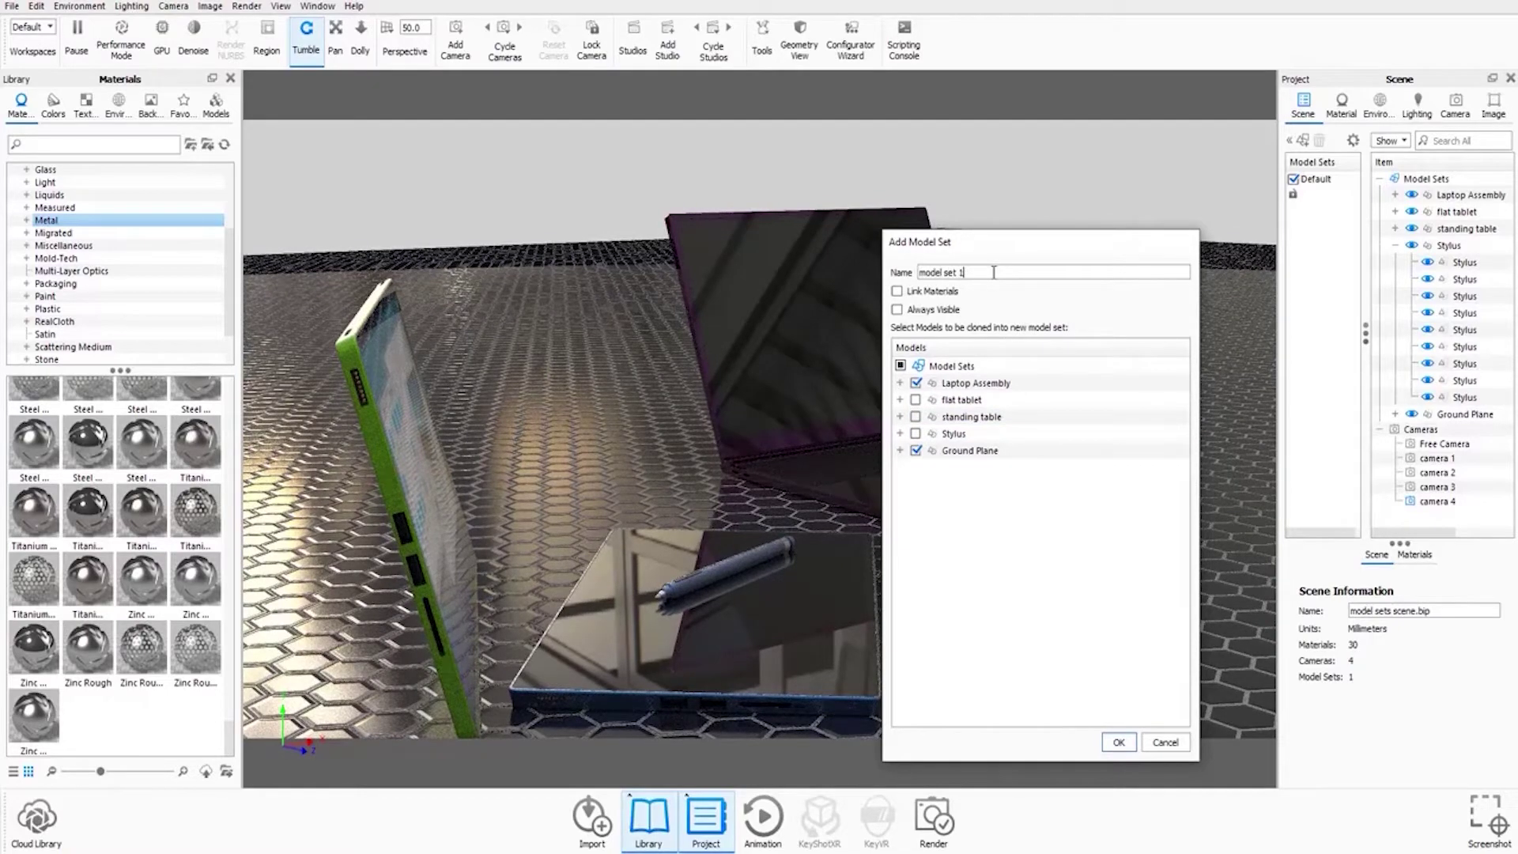
click(1125, 741)
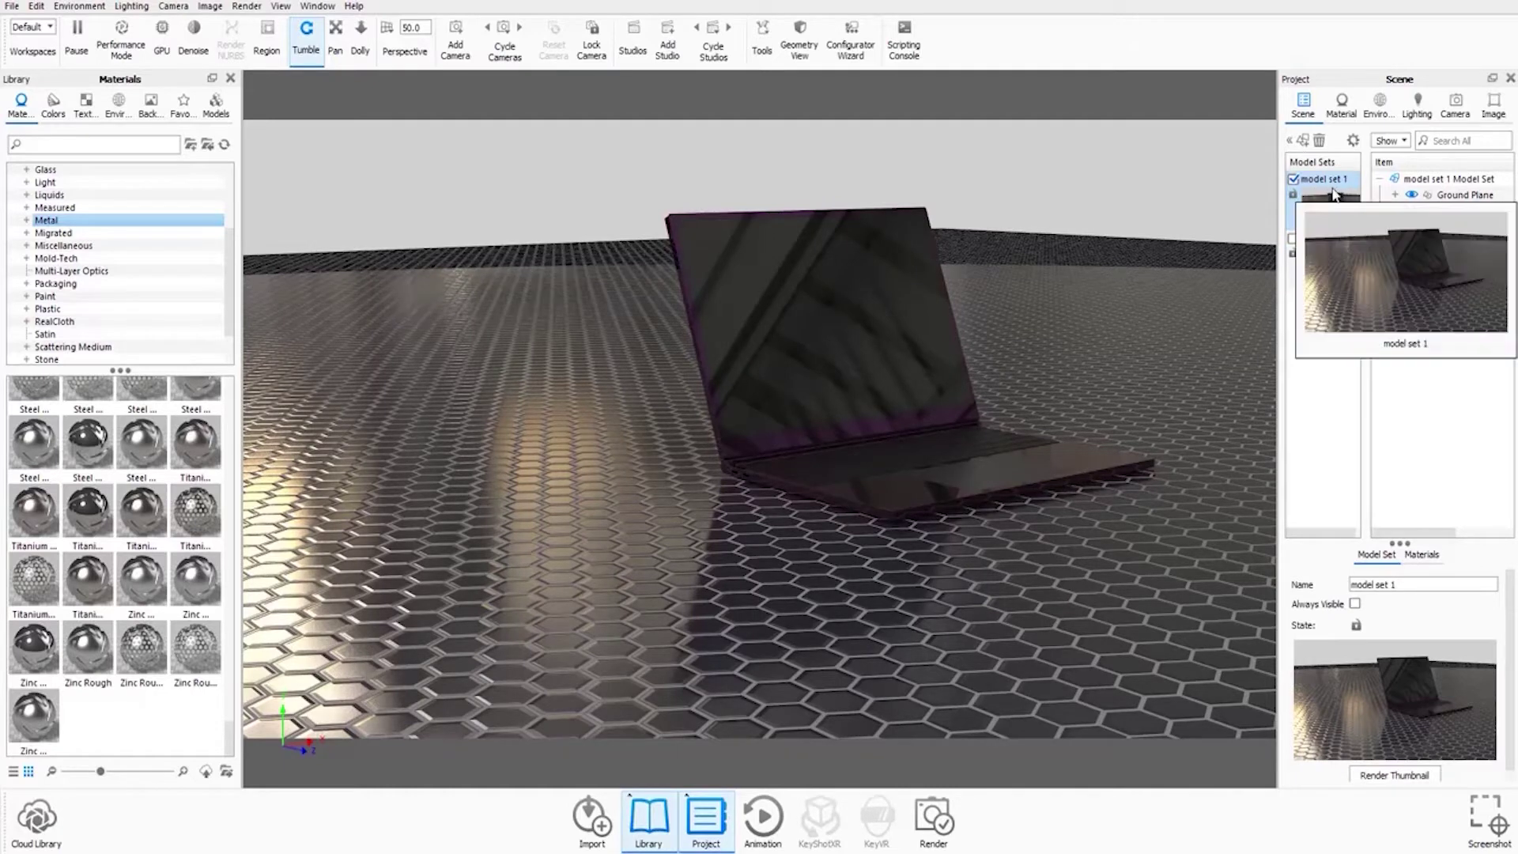
Turn the Default model set back on and switch model set 1 off
click(1293, 238)
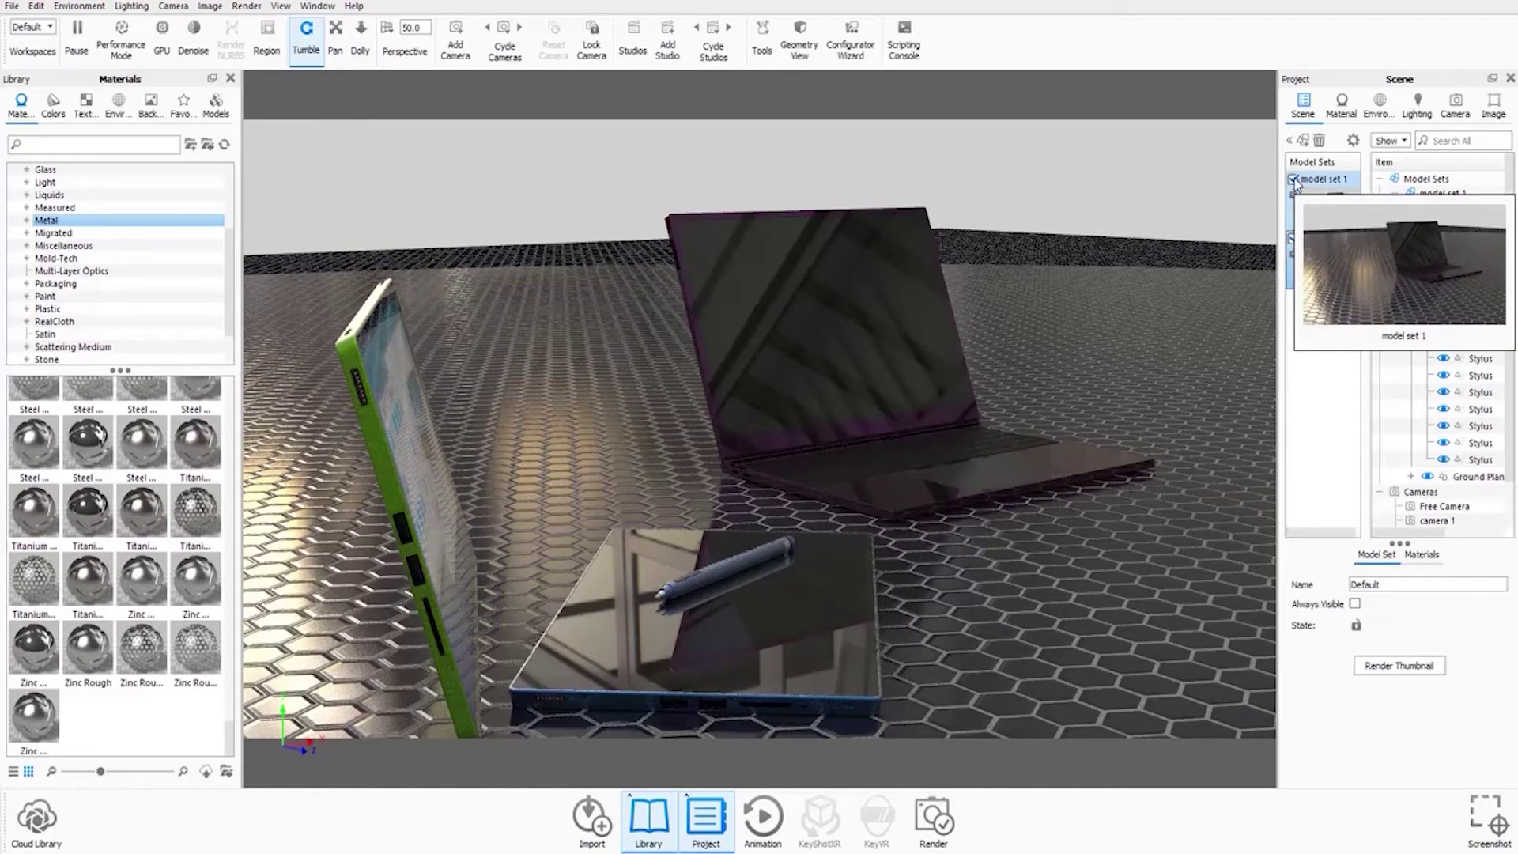
click(1293, 180)
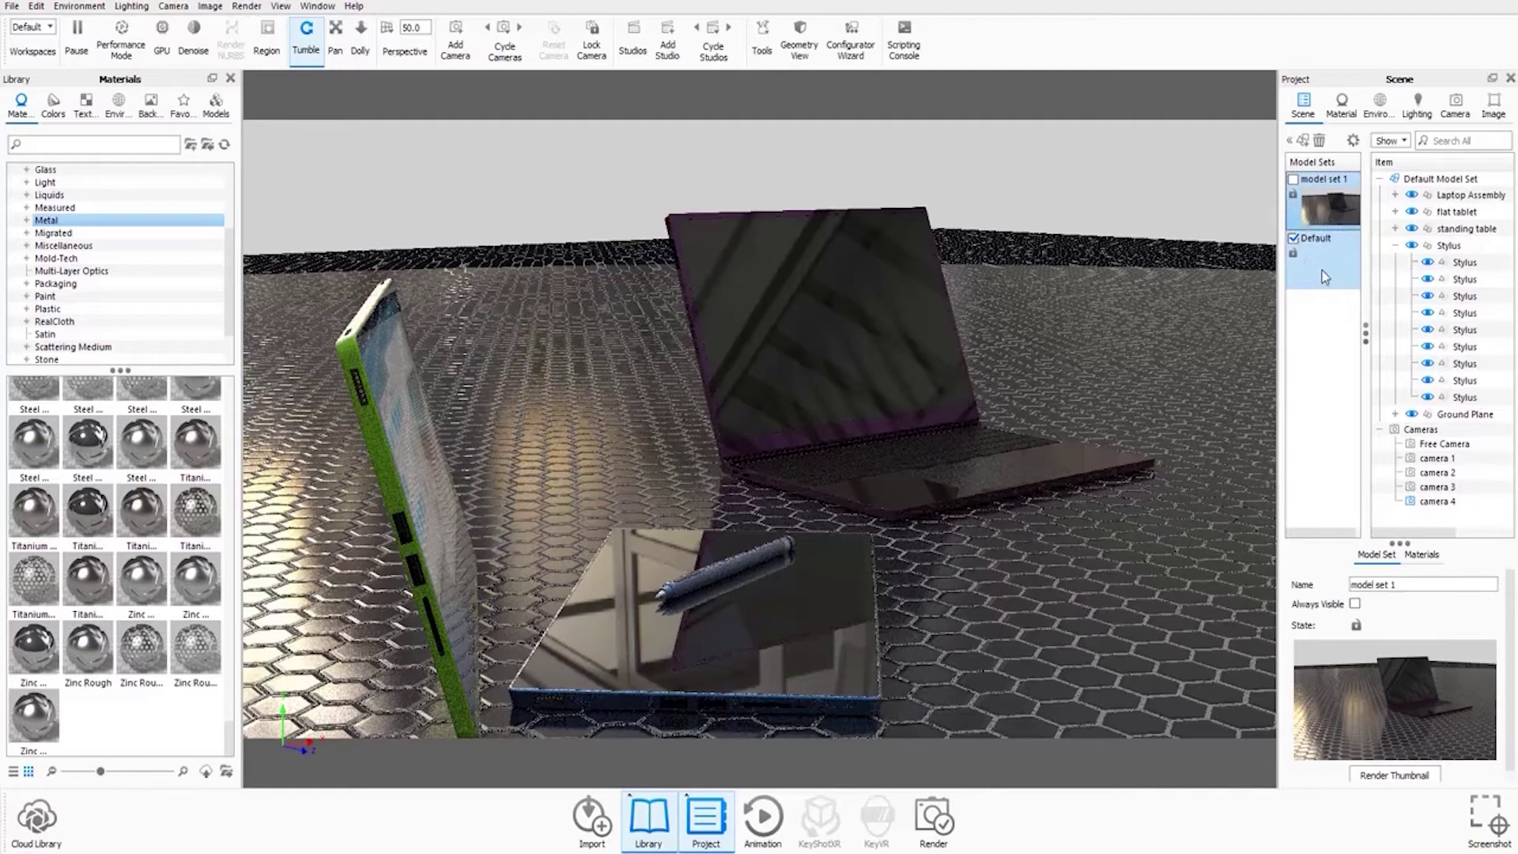
Create 'model set 2' without Laptop Assembly and standing table, keeping flat tablet, Stylus and Ground Plane
click(1302, 141)
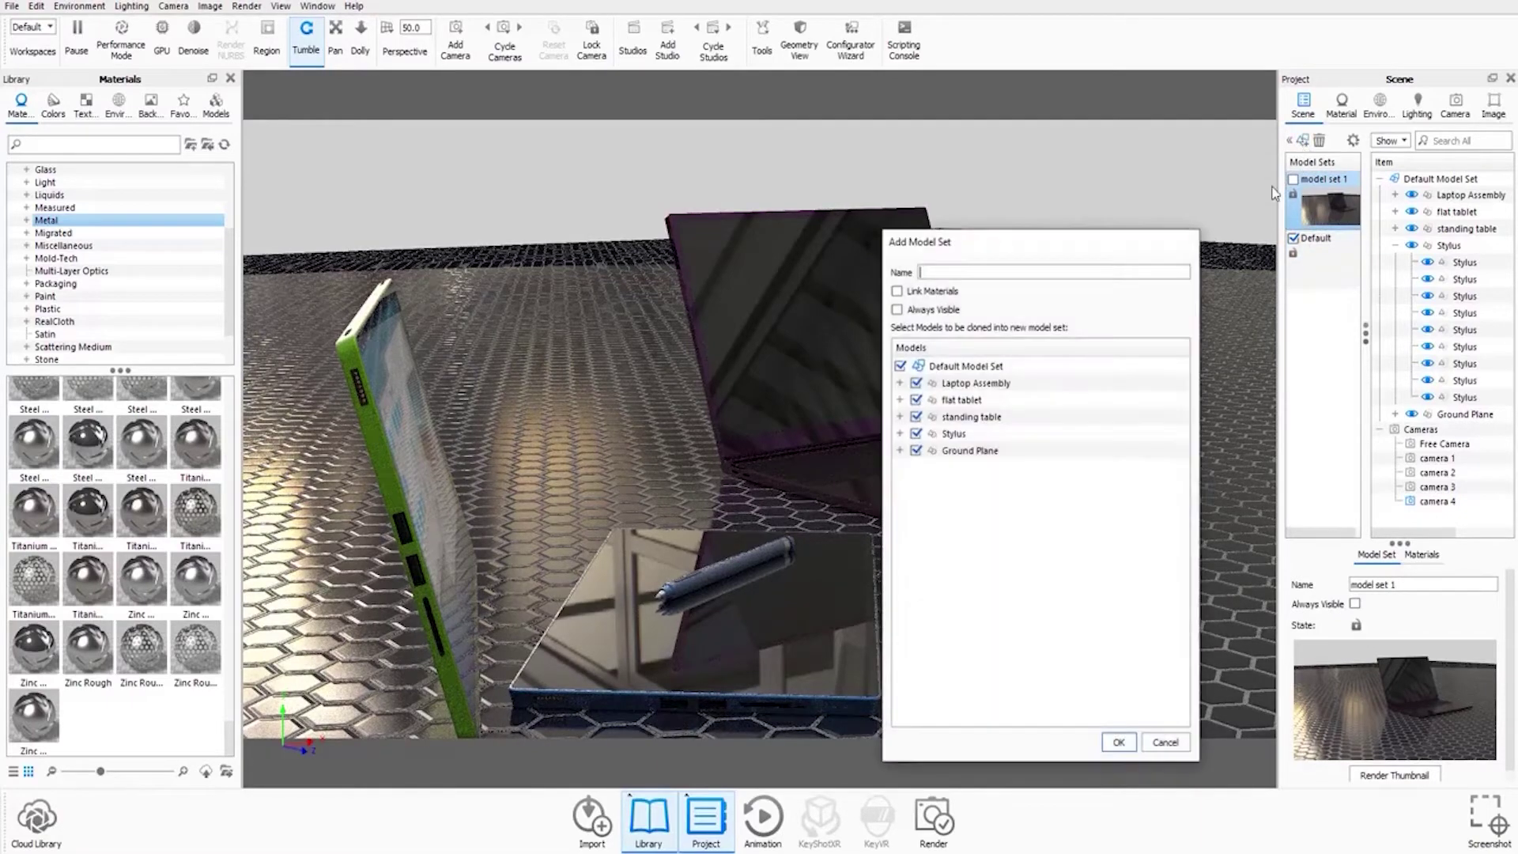
click(955, 382)
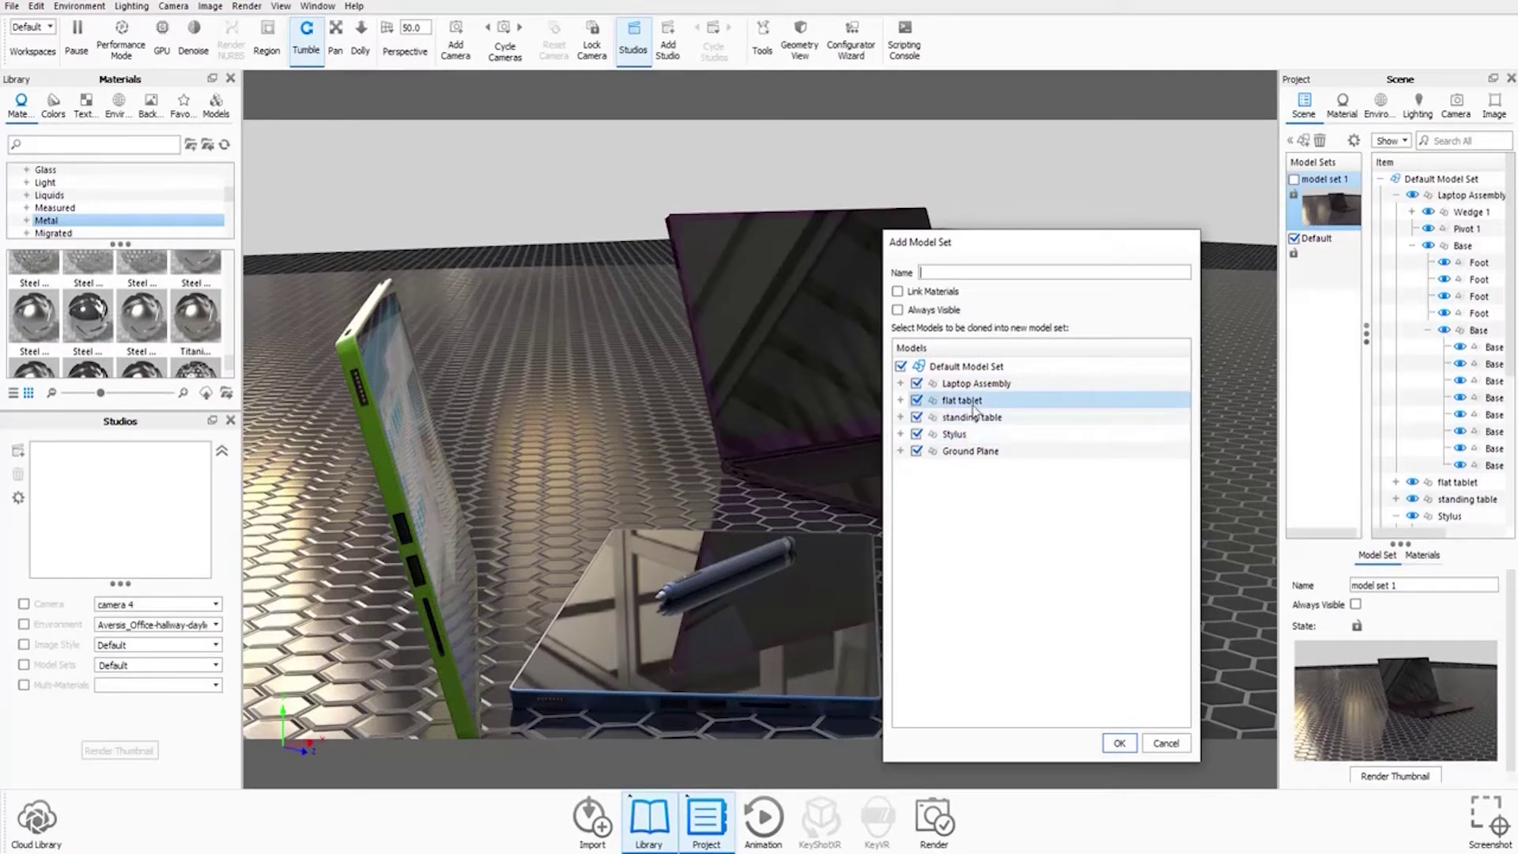
click(916, 384)
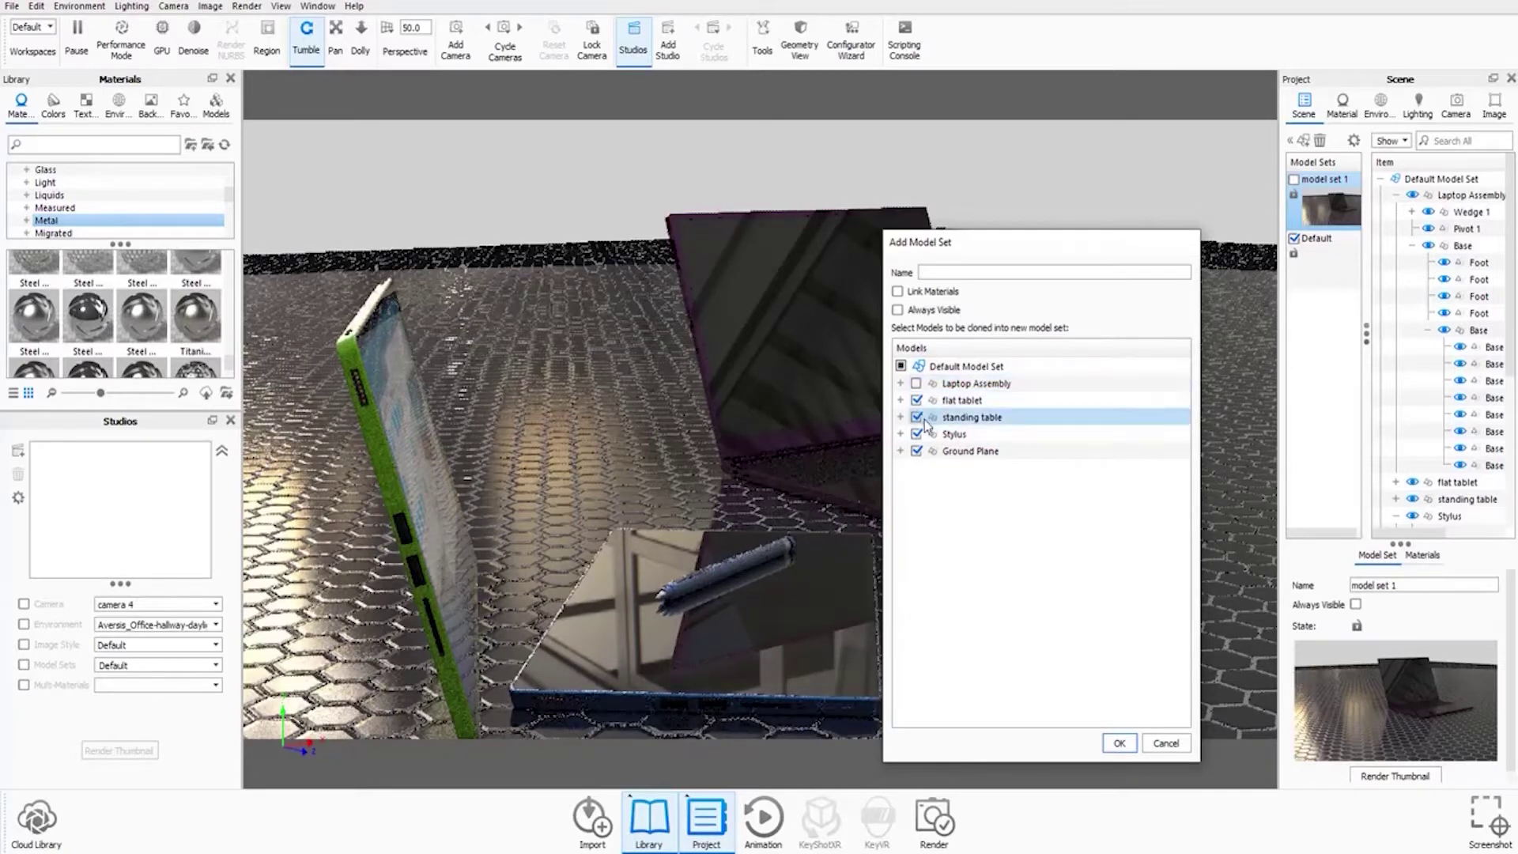
click(916, 417)
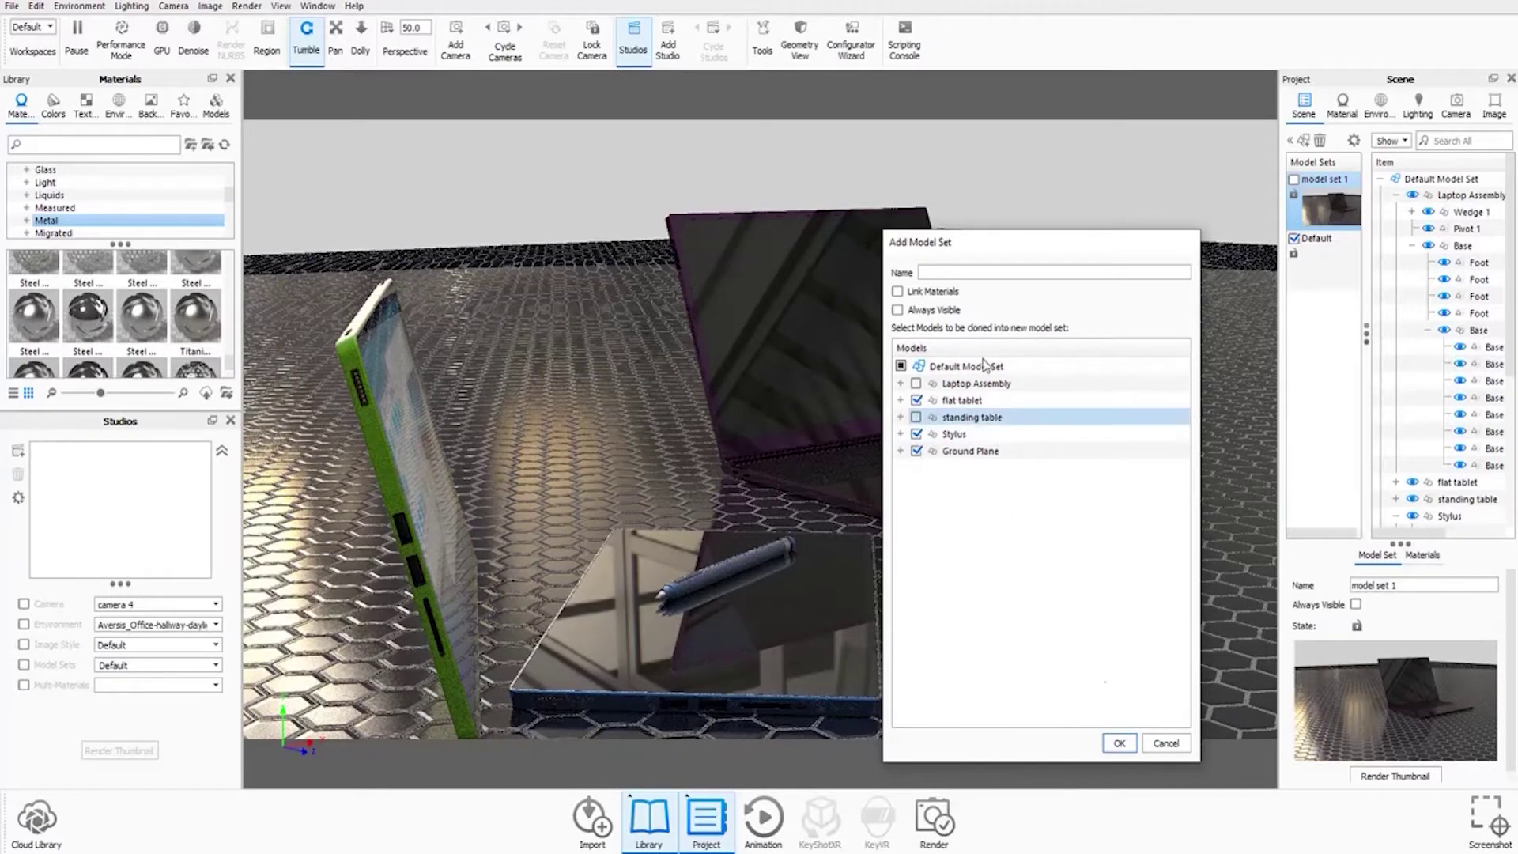
click(975, 273)
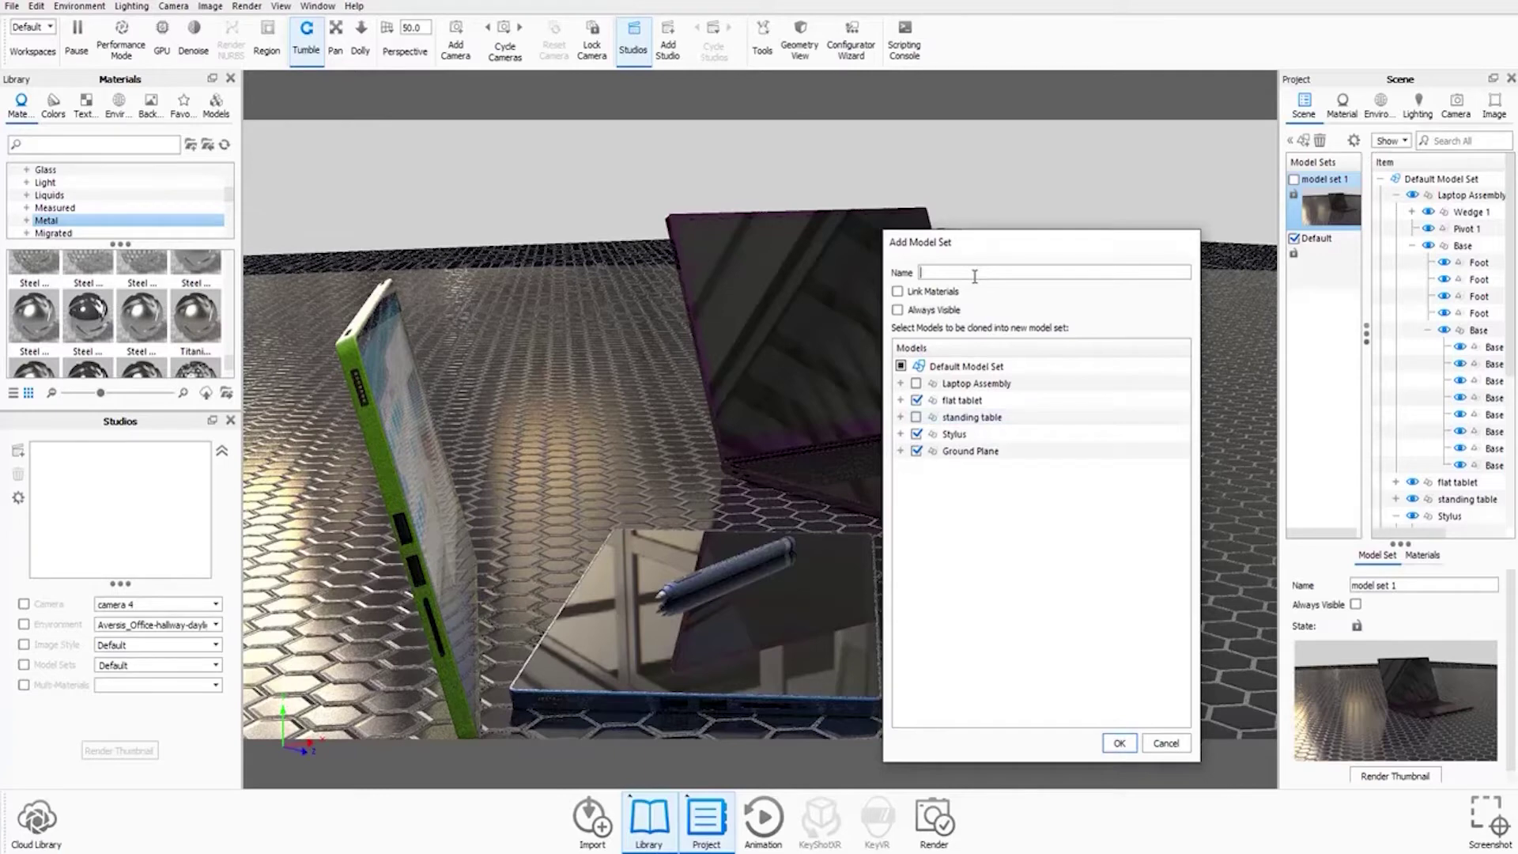
text(model set 2)
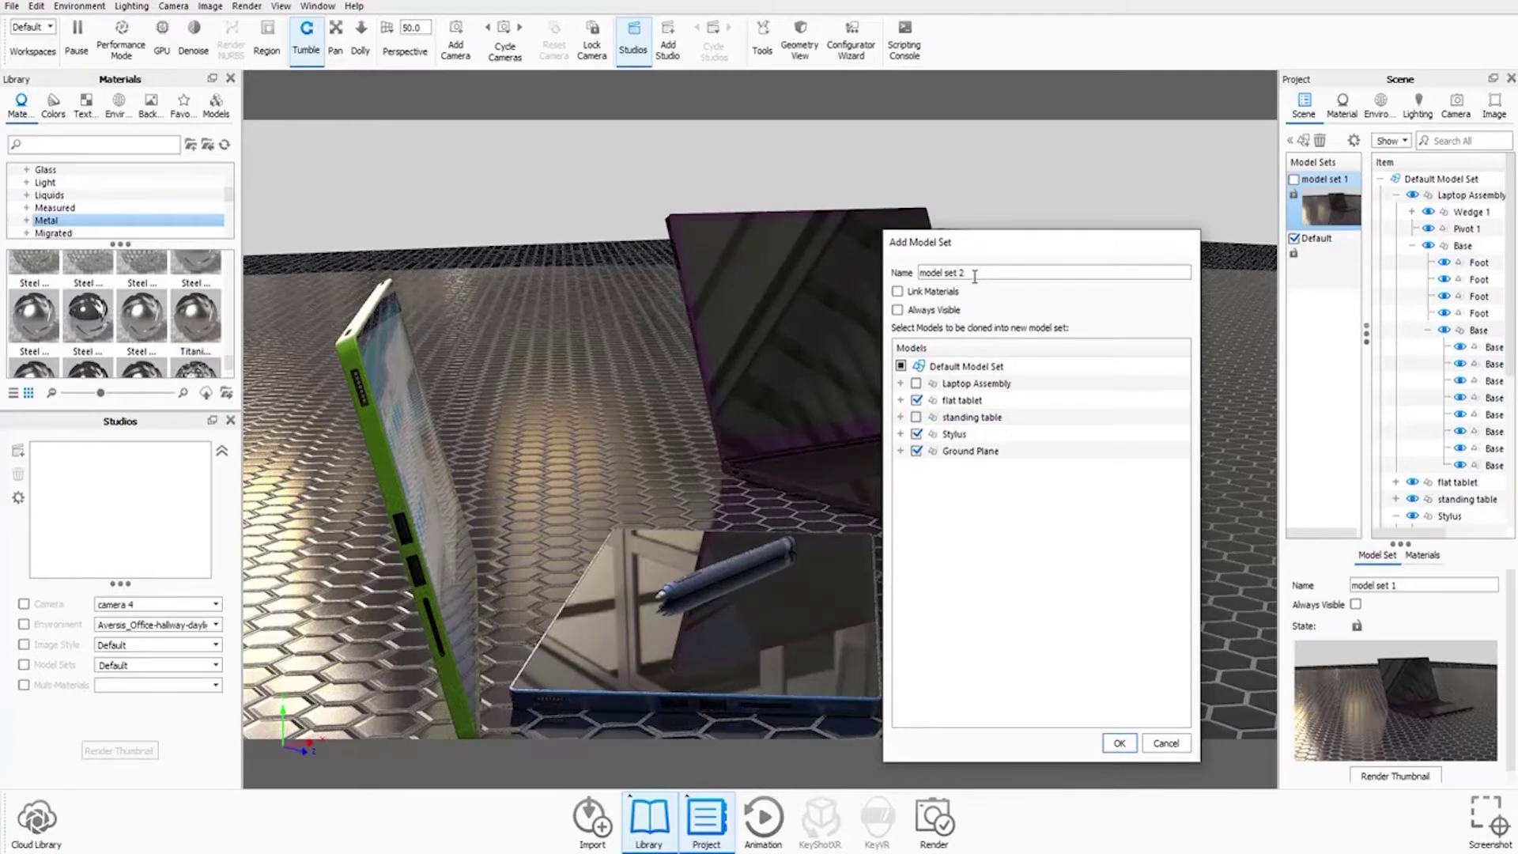
click(1119, 743)
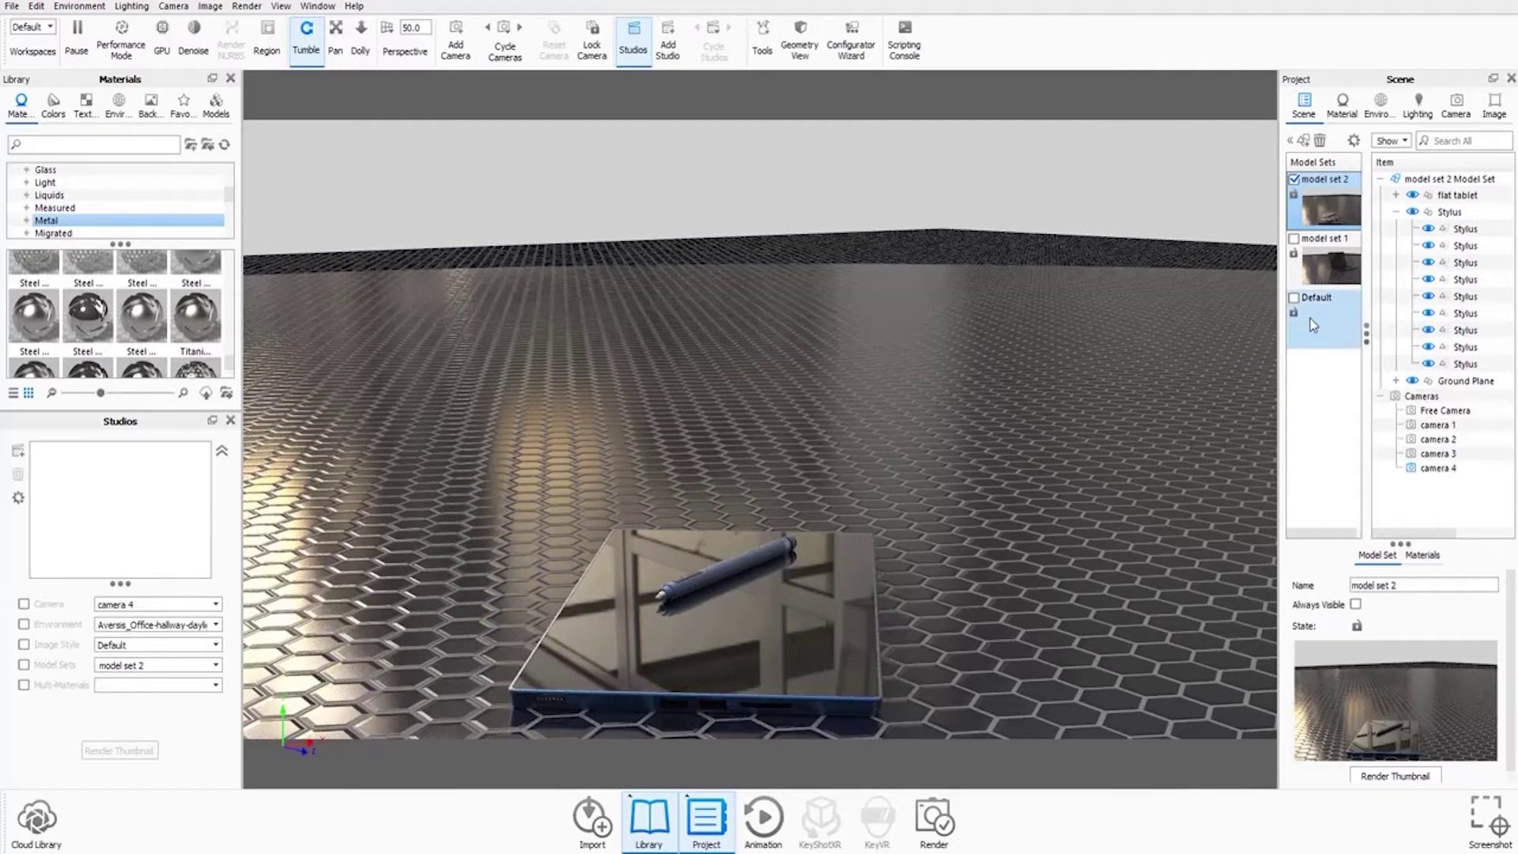
Reactivate Default, turn off model set 2, and begin a third model set
click(1294, 299)
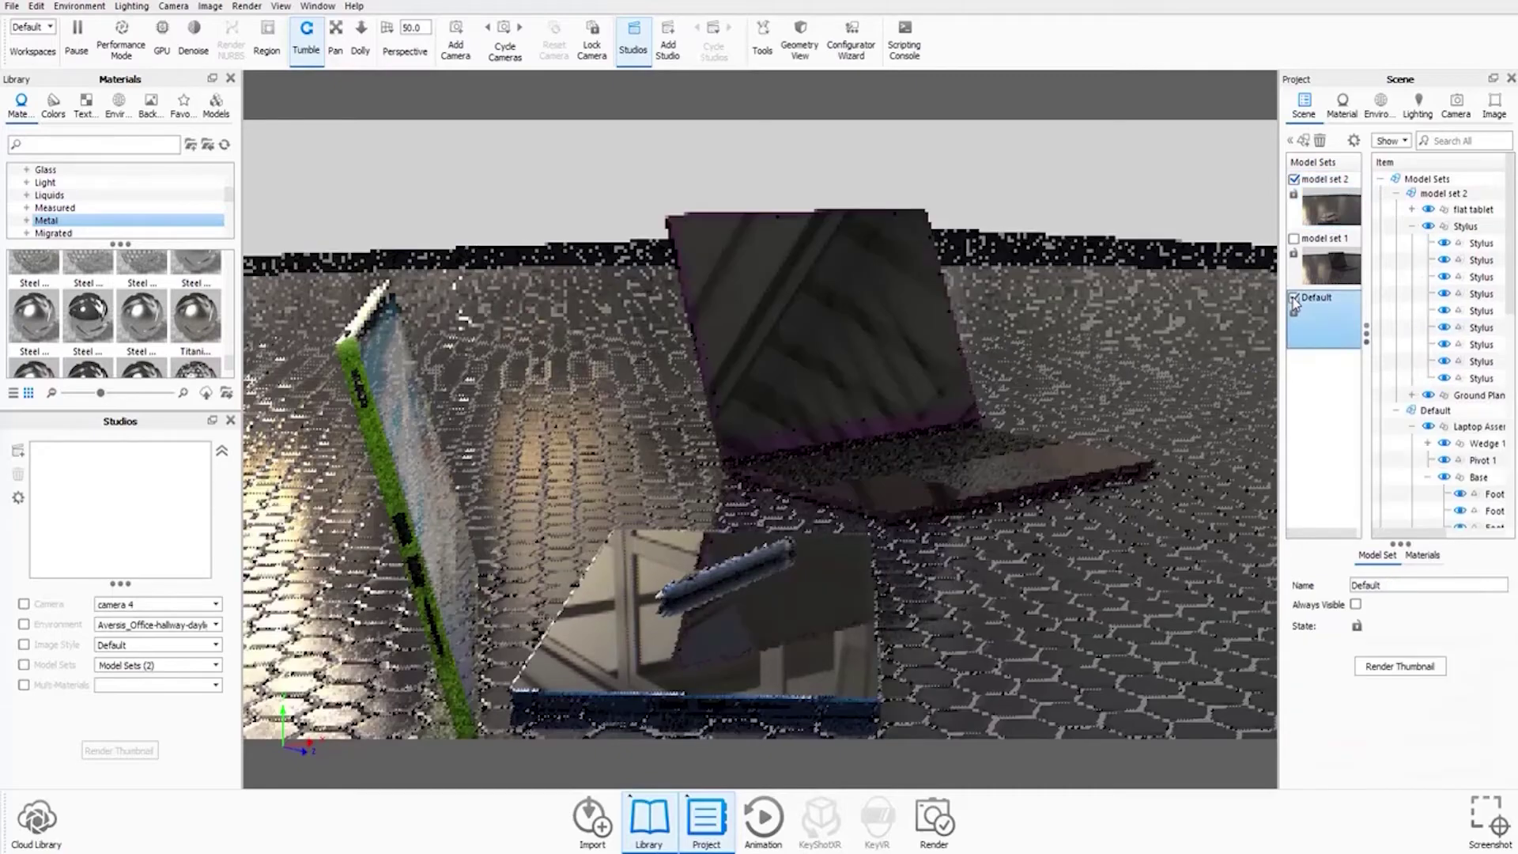
click(1294, 181)
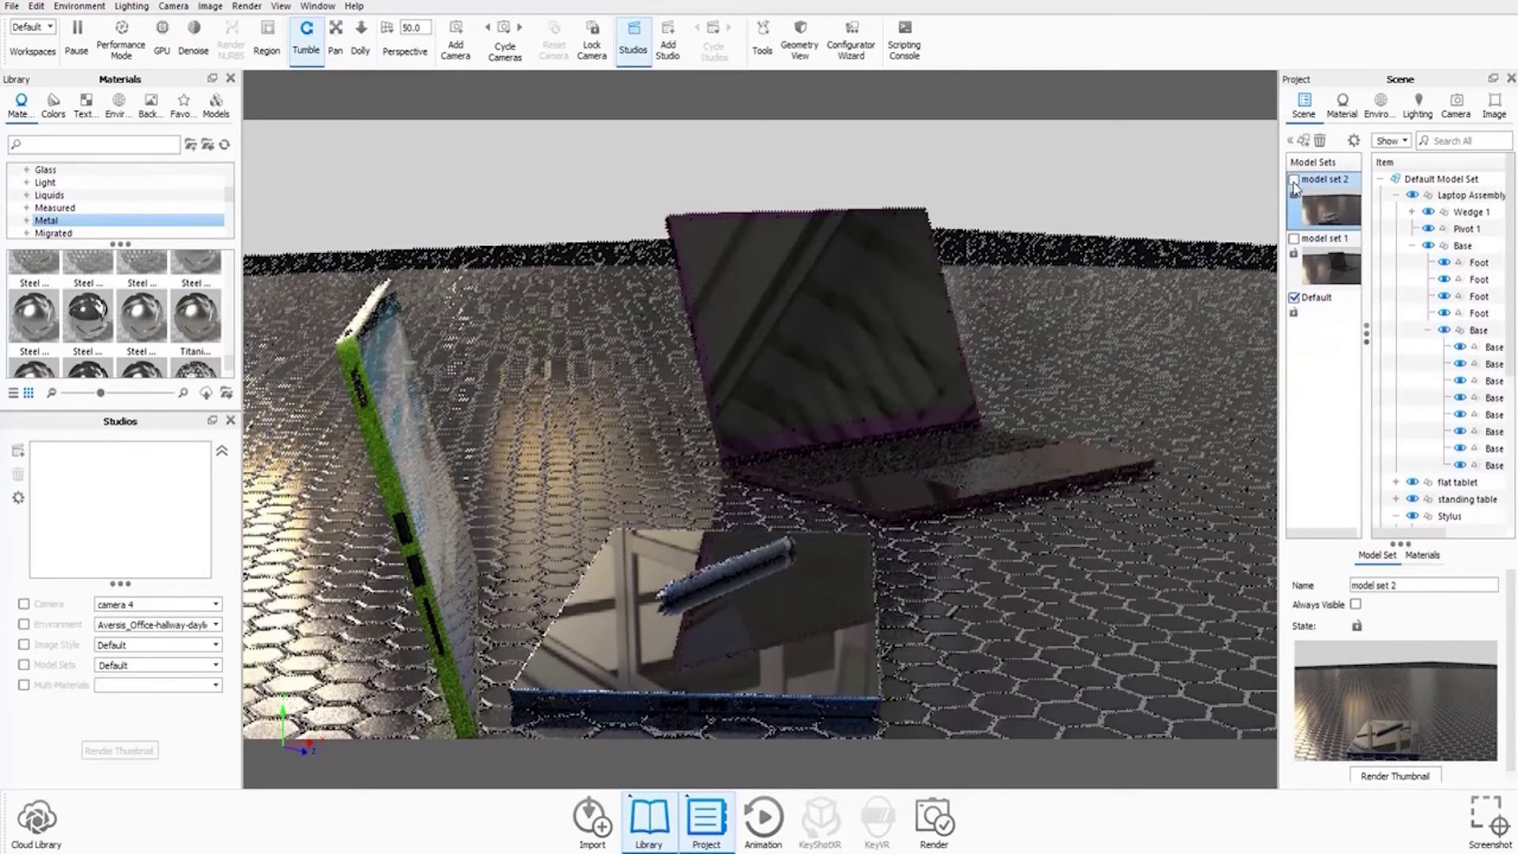
click(1302, 141)
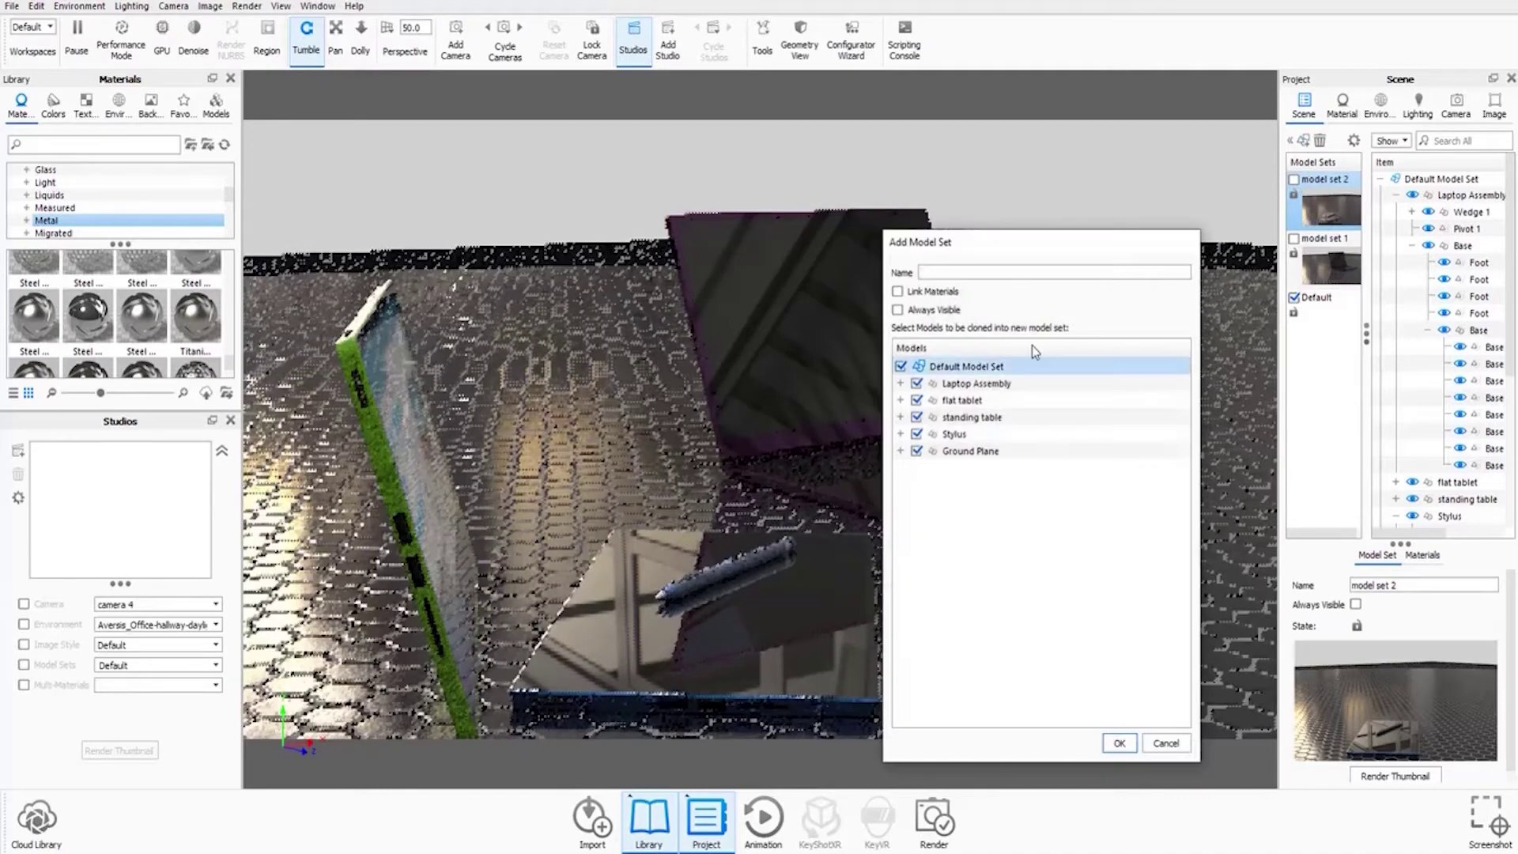
Create 'model set 3' without Stylus, flat tablet and Laptop Assembly, keeping standing table and Ground Plane
click(916, 434)
click(916, 400)
click(917, 382)
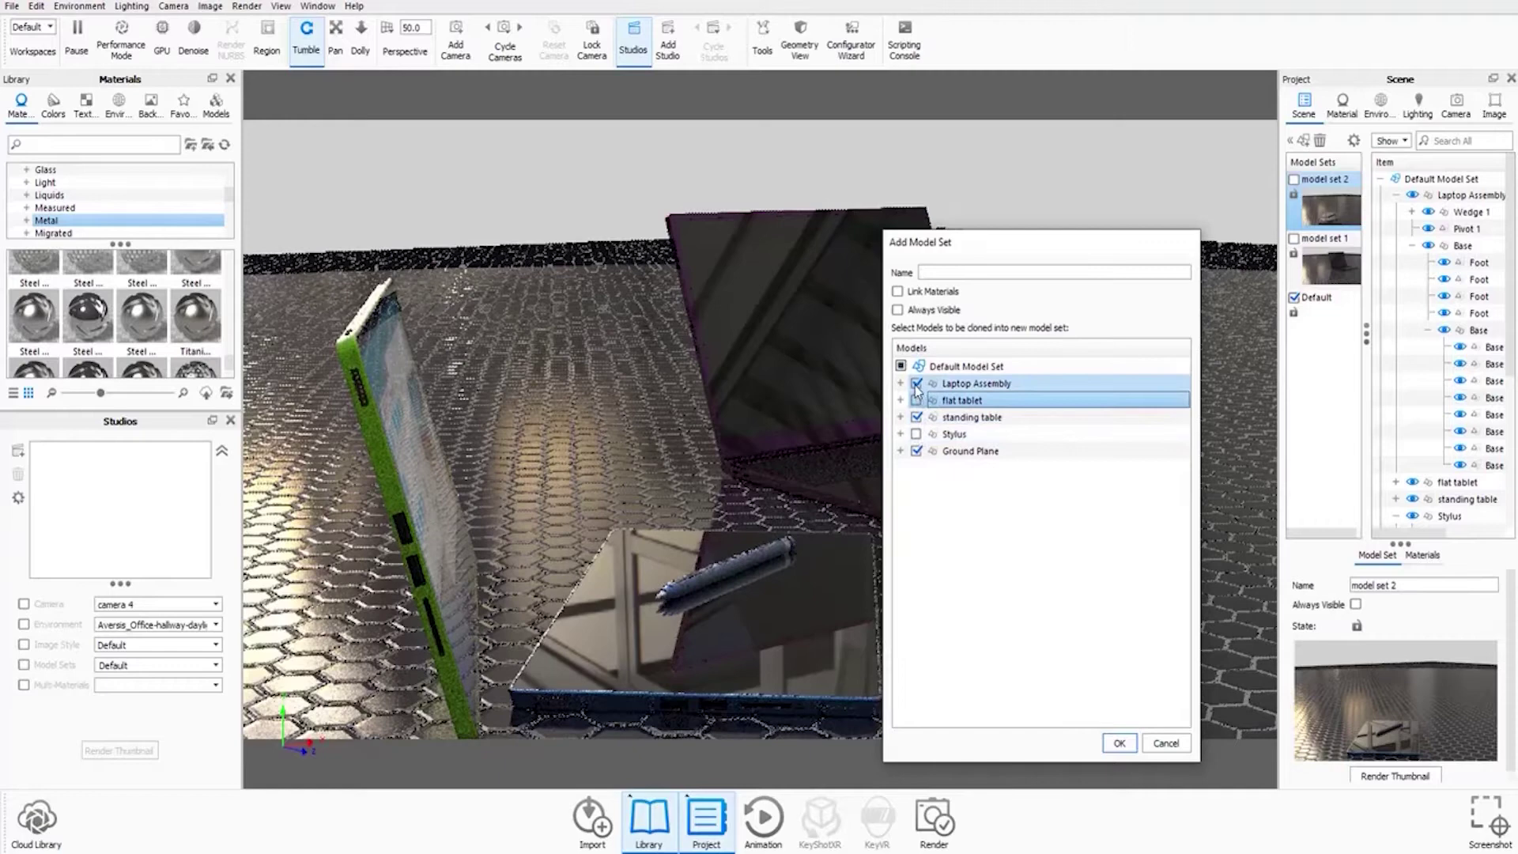
click(960, 272)
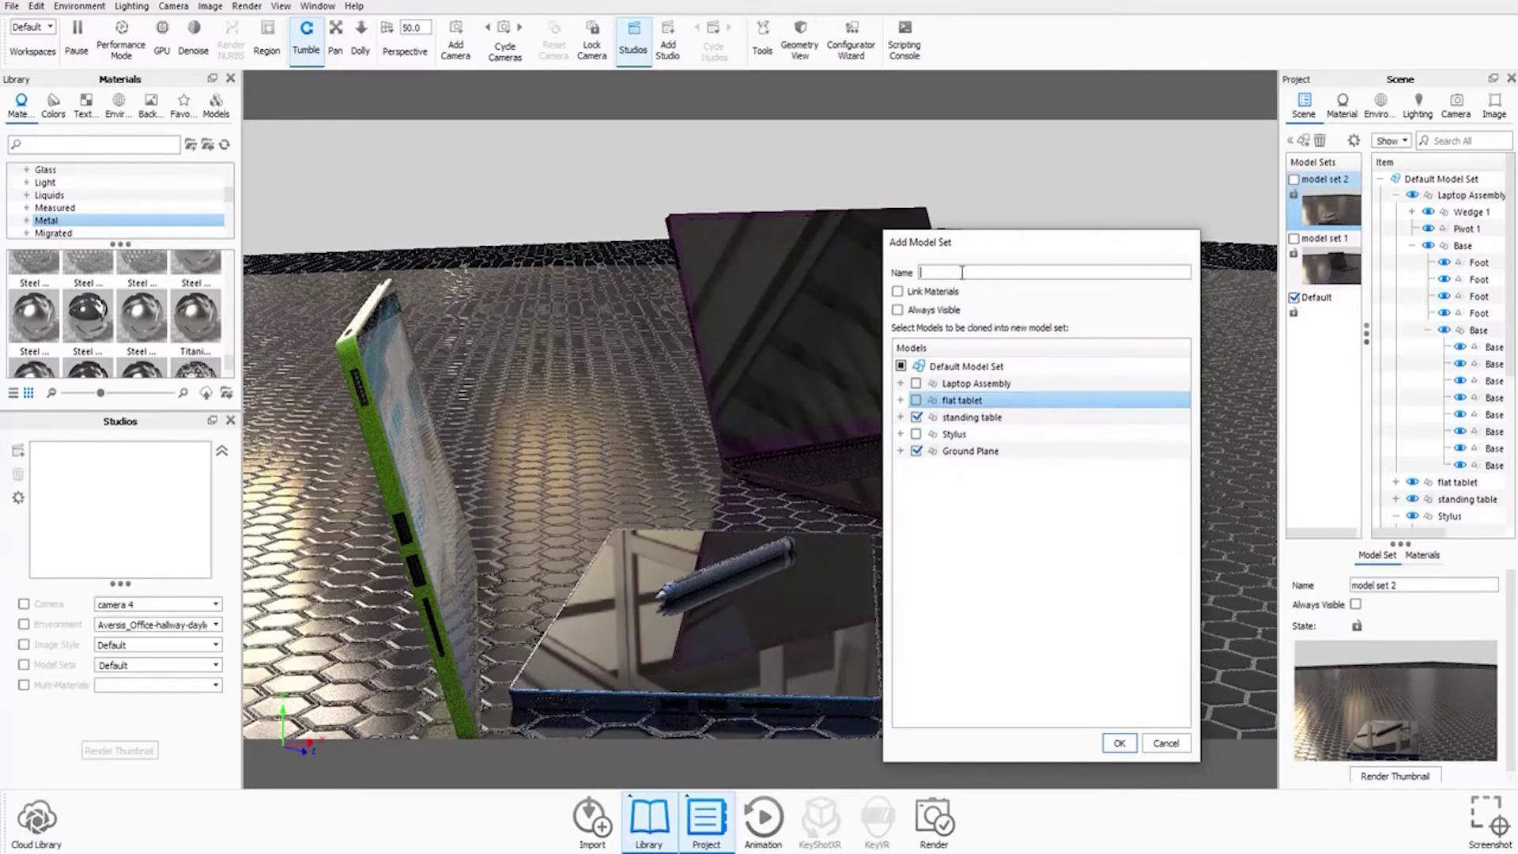
text(model set )
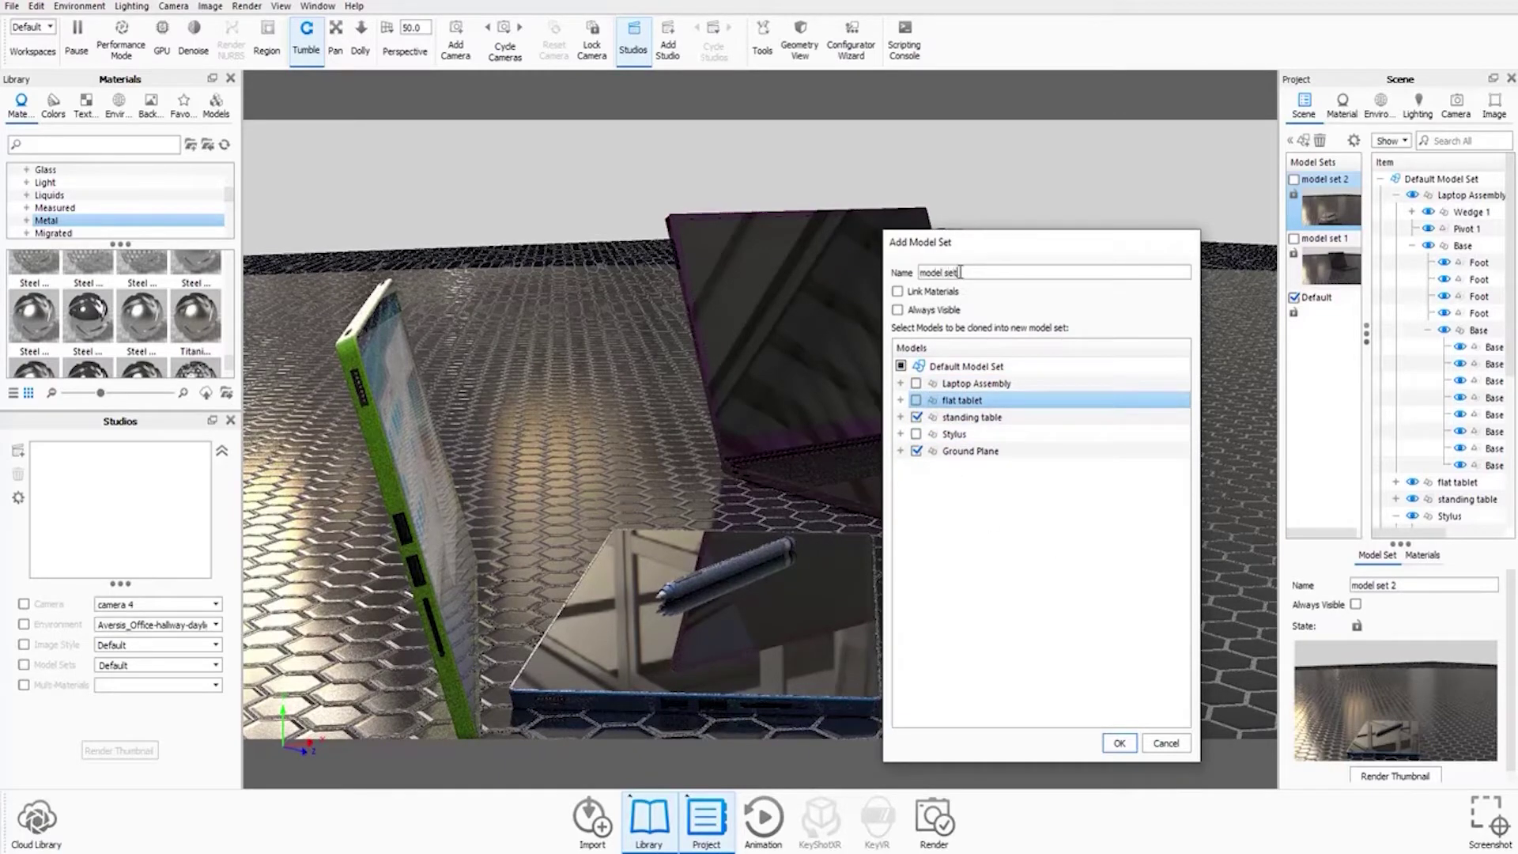
text(3)
click(1118, 743)
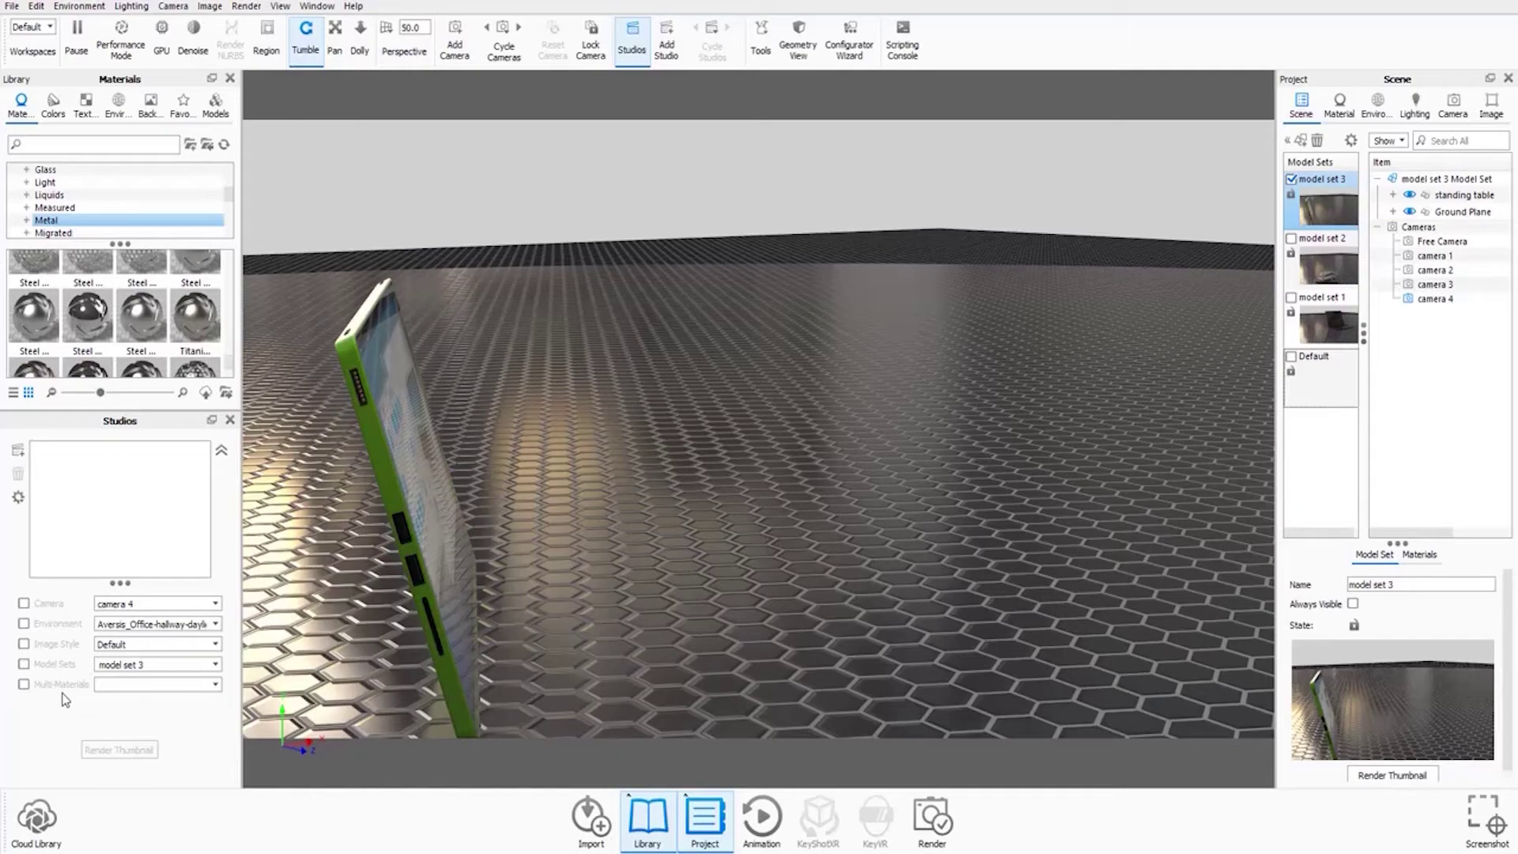
Use model set 1 instead of model set 3 and view the laptop through camera 3
click(137, 664)
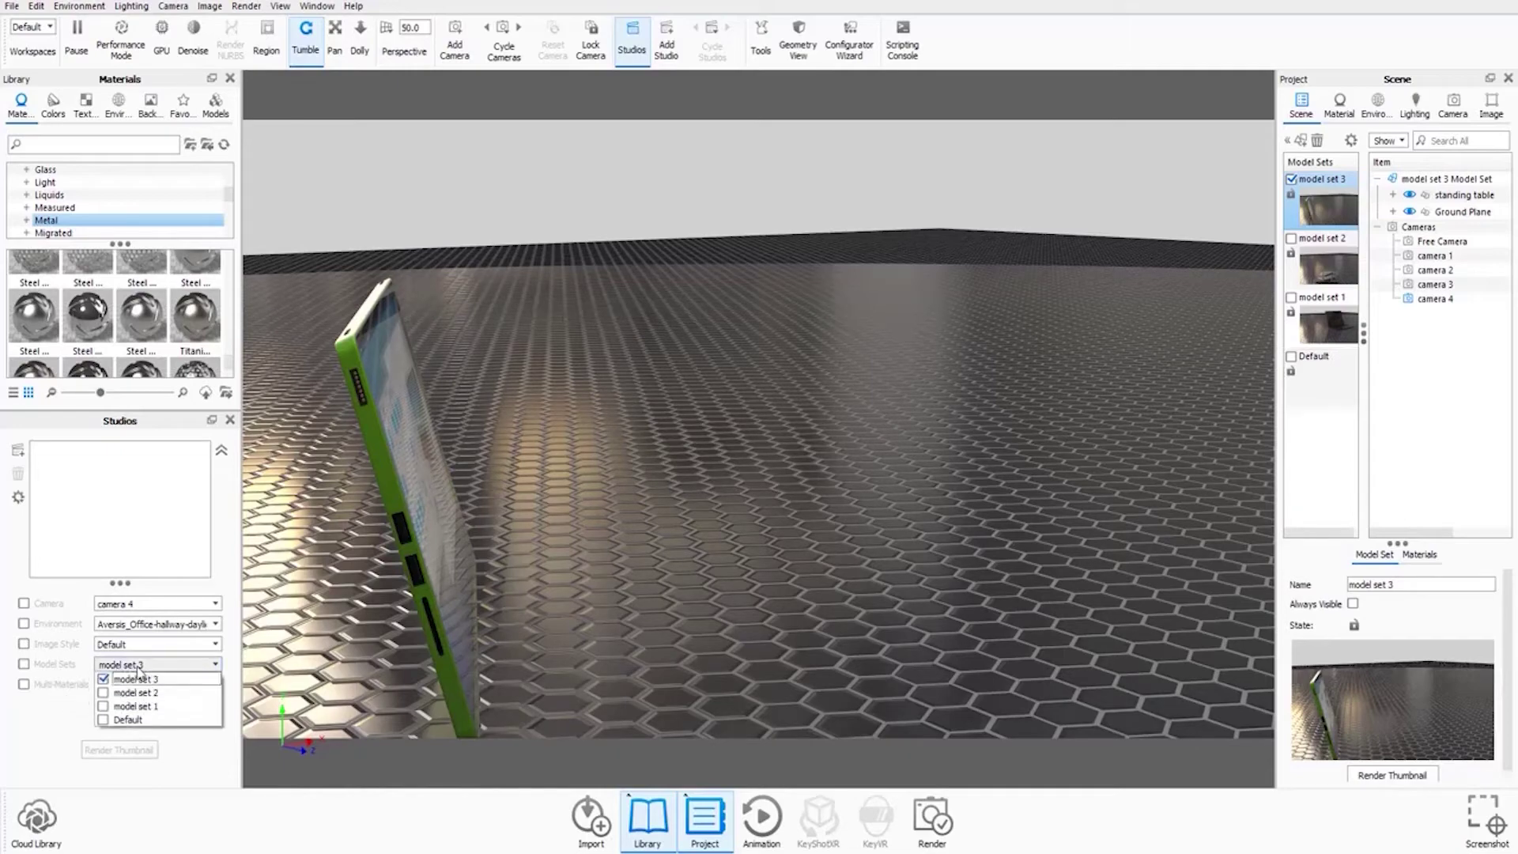
click(143, 705)
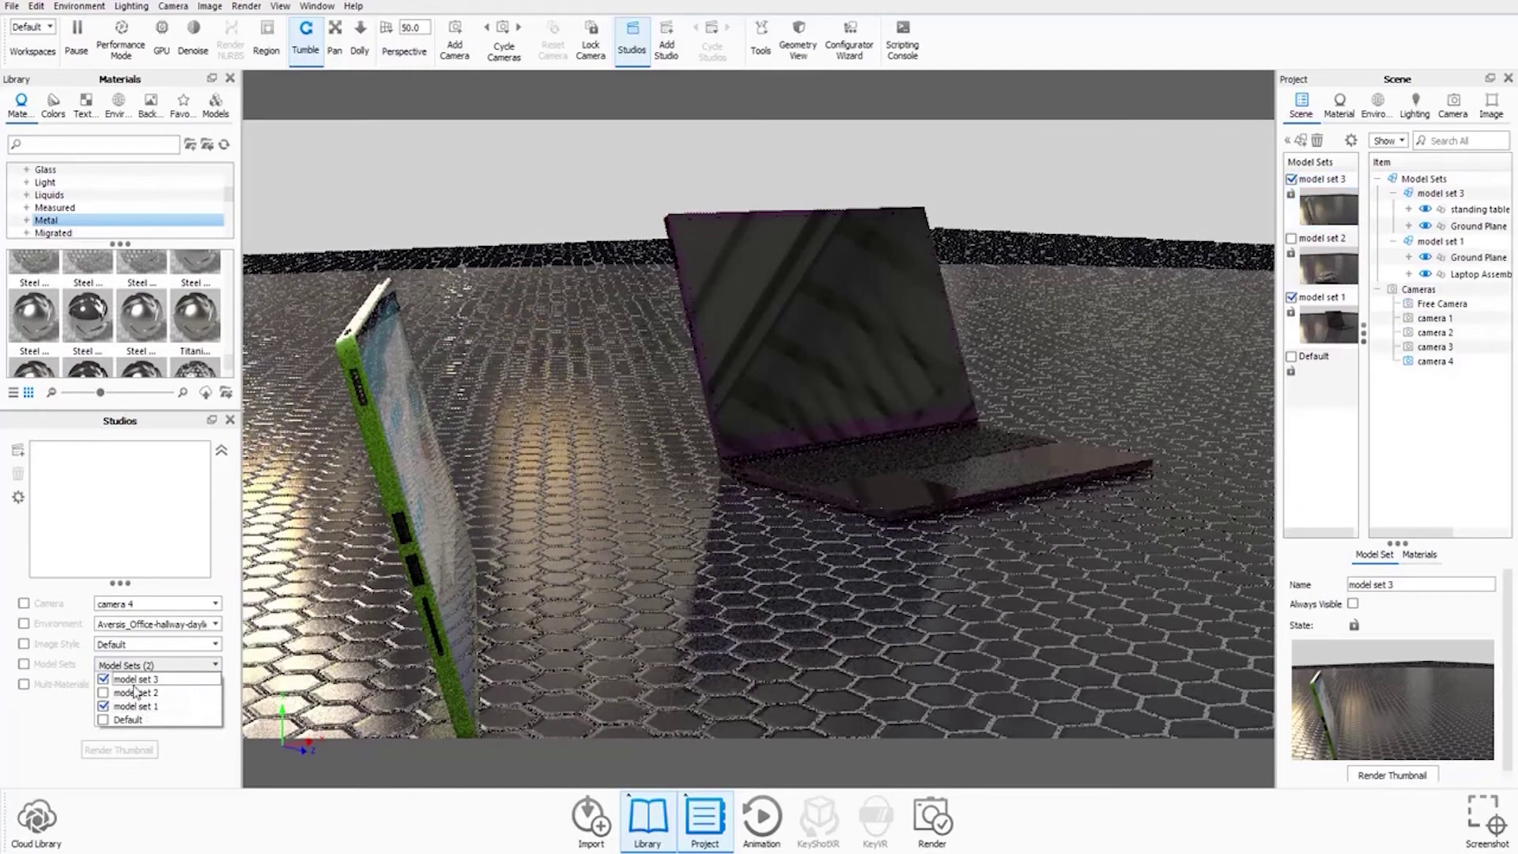
click(109, 679)
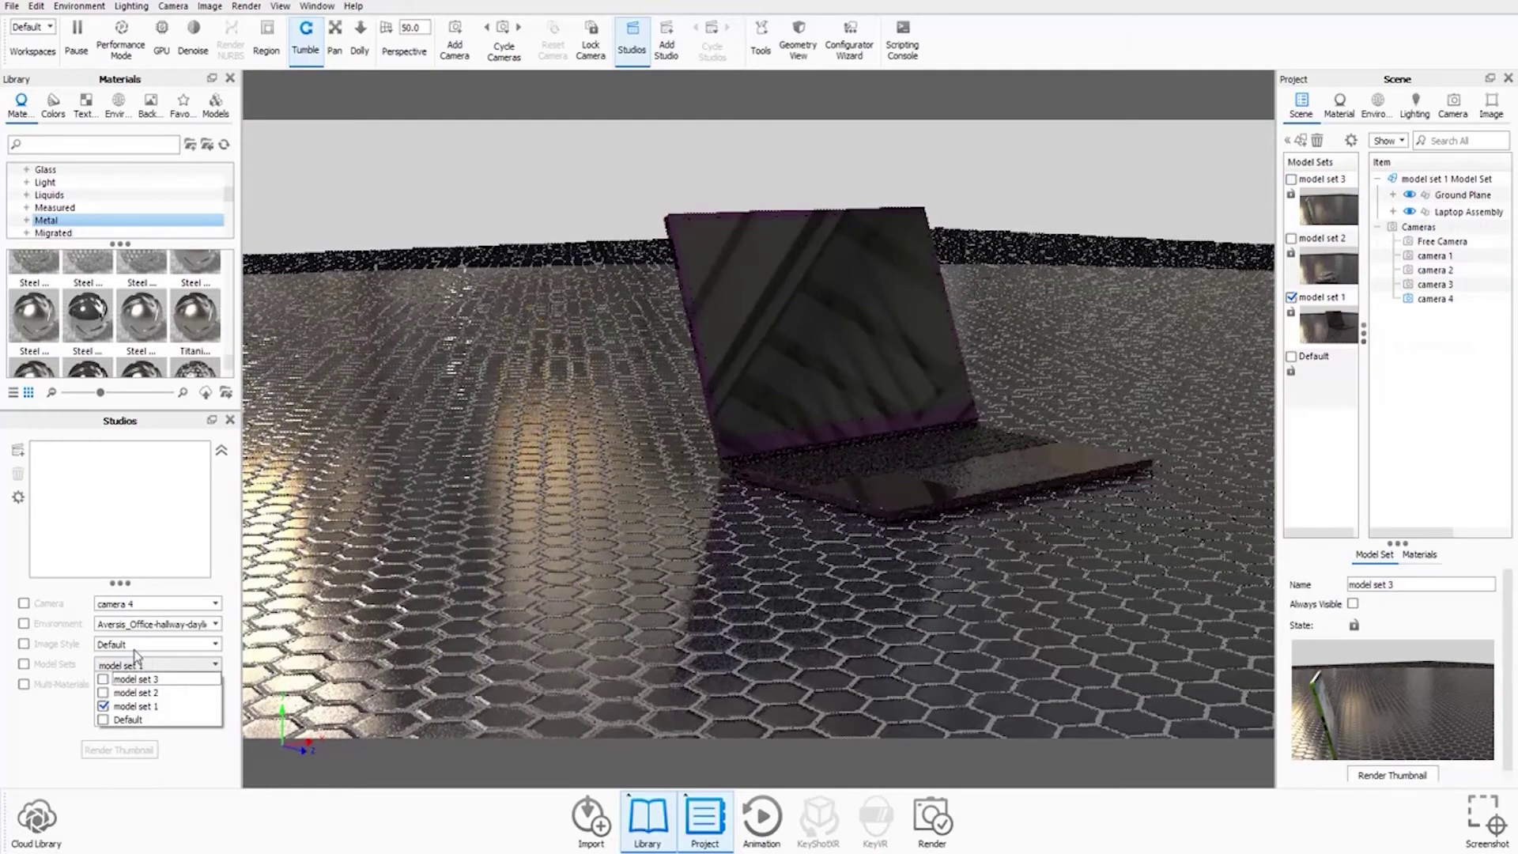
click(167, 604)
click(167, 604)
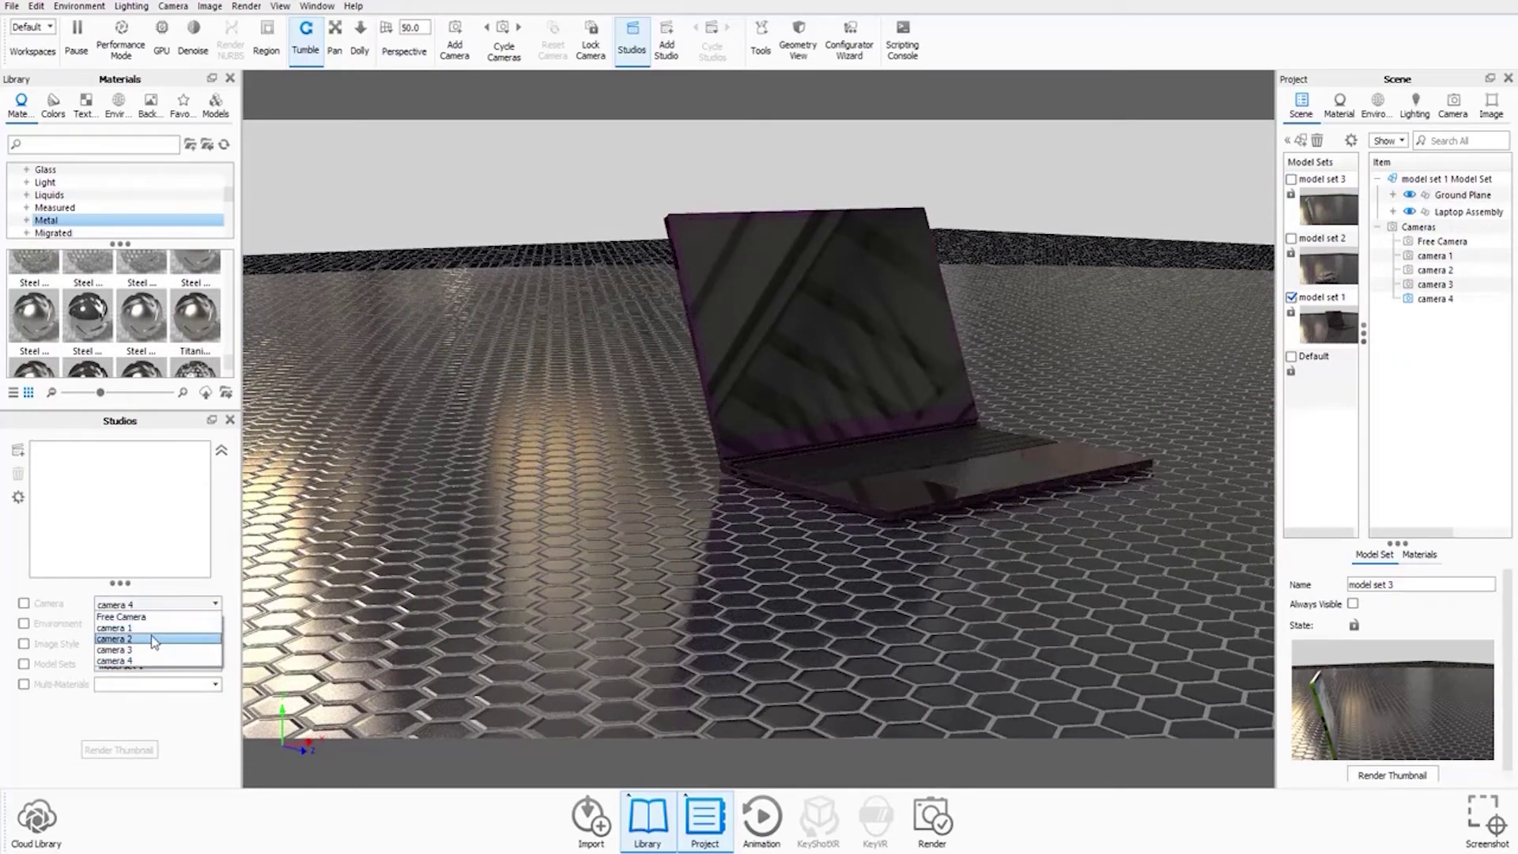
click(150, 649)
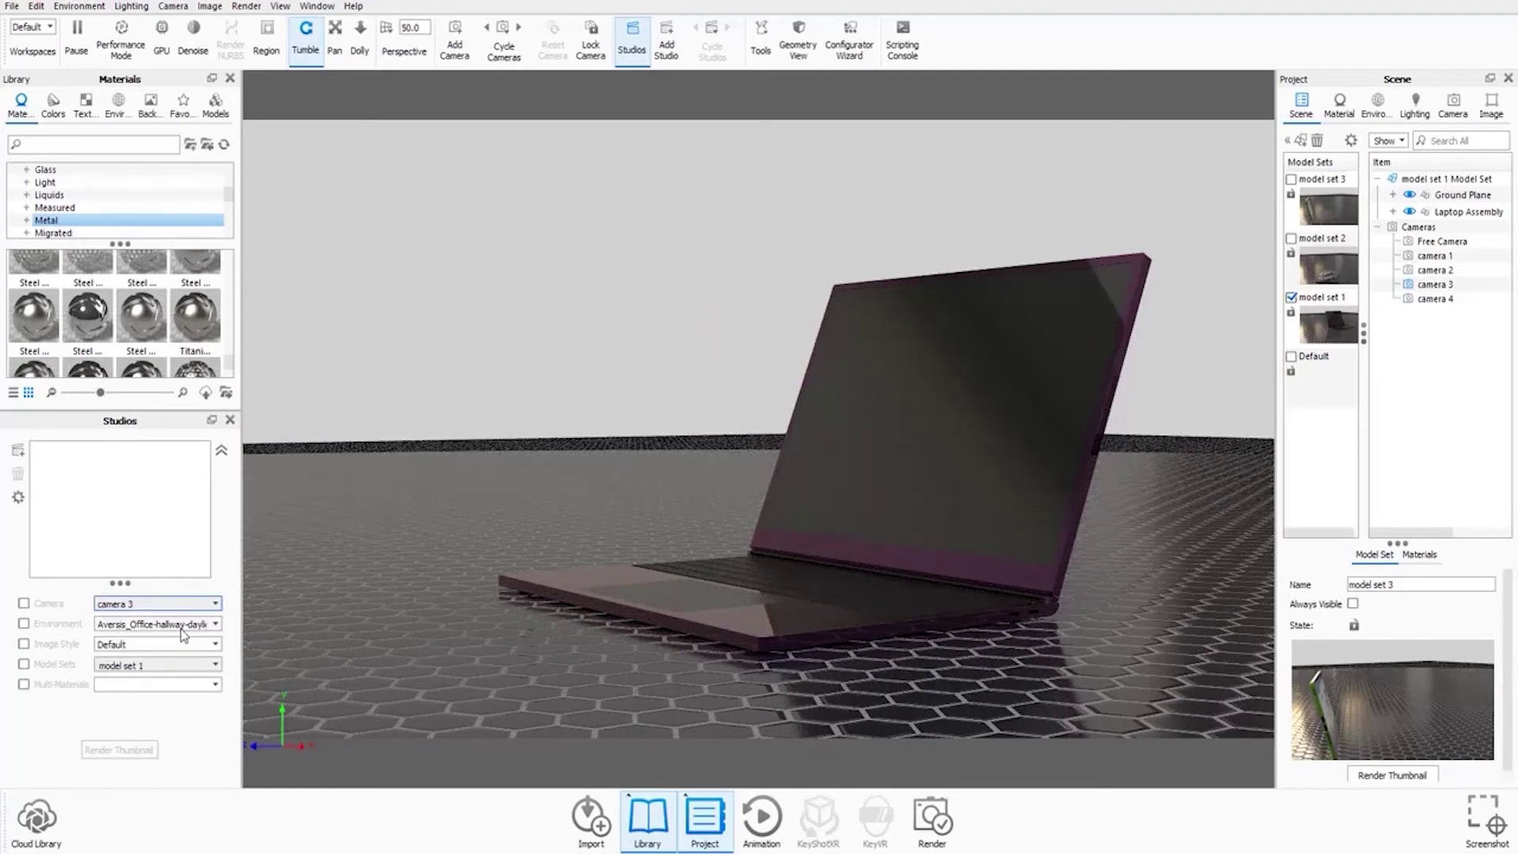
Save the setup as Studio 1 and render its thumbnail
click(19, 457)
key(Return)
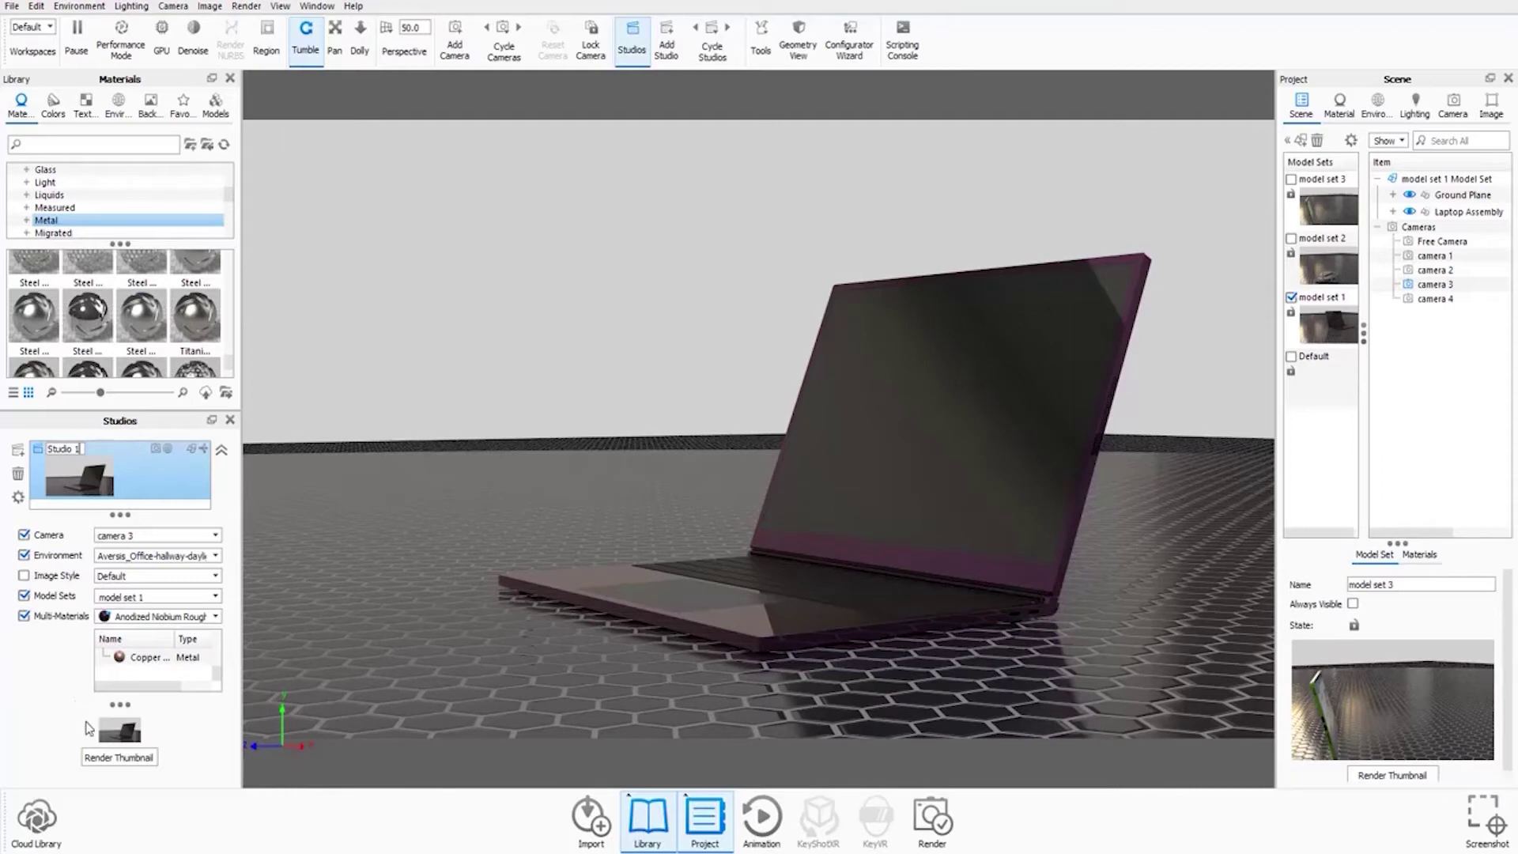
click(118, 759)
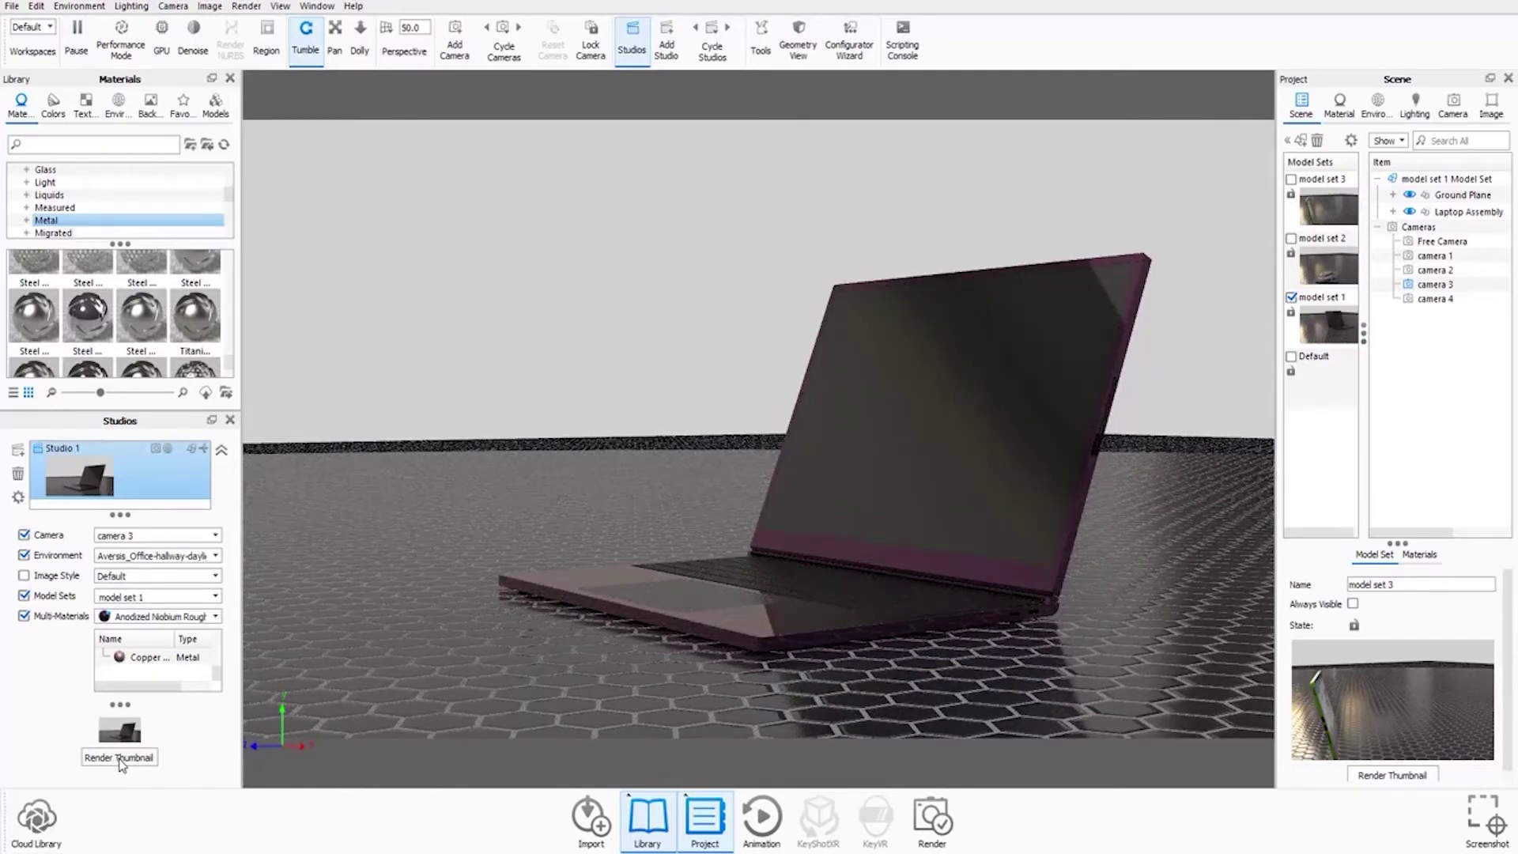
Add Studio 2 using model set 2 instead of model set 1
click(19, 457)
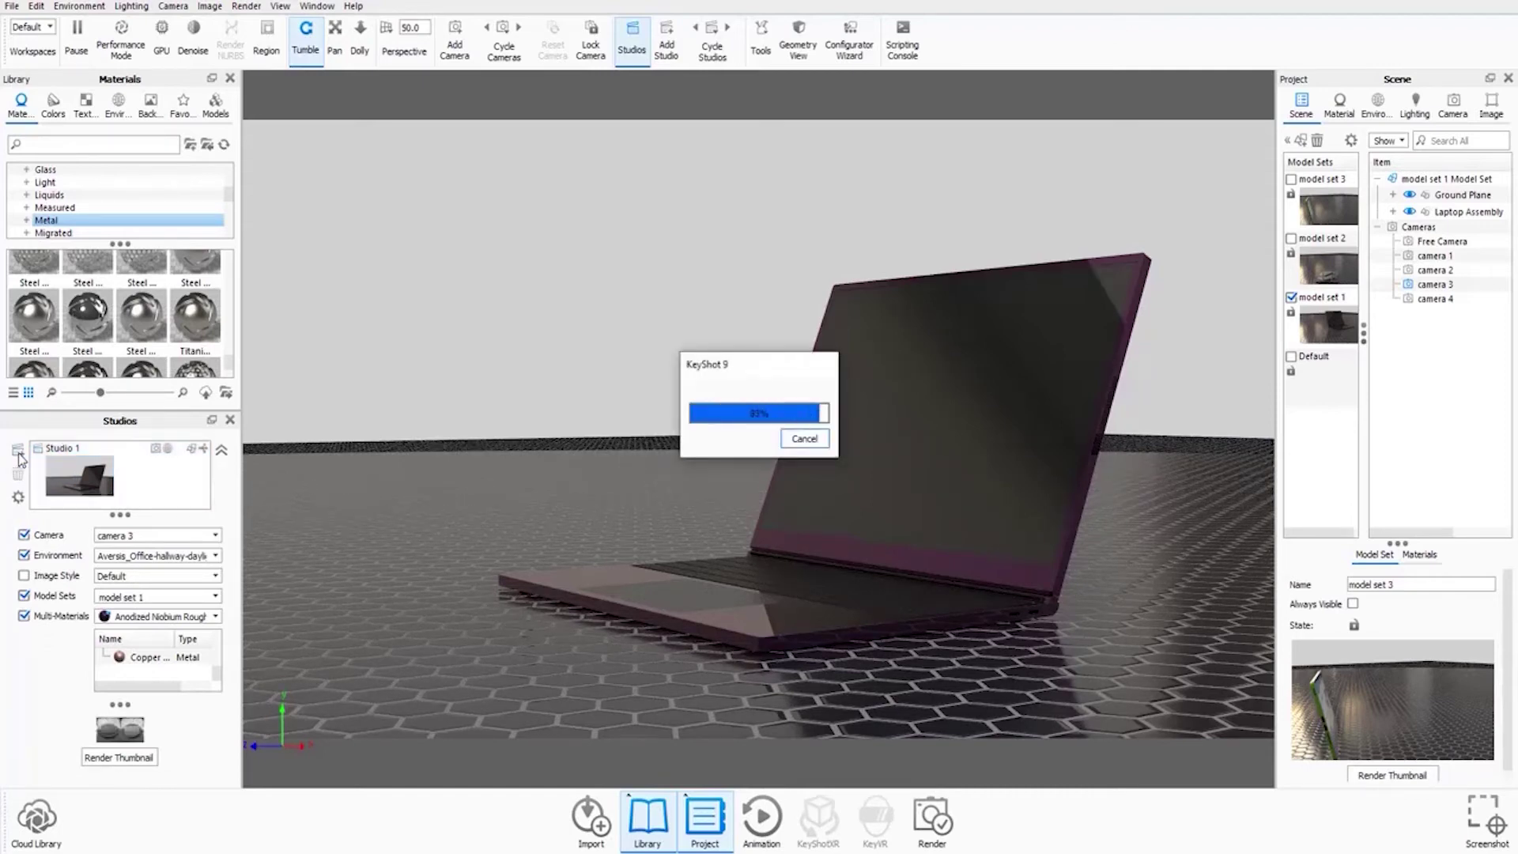
click(158, 600)
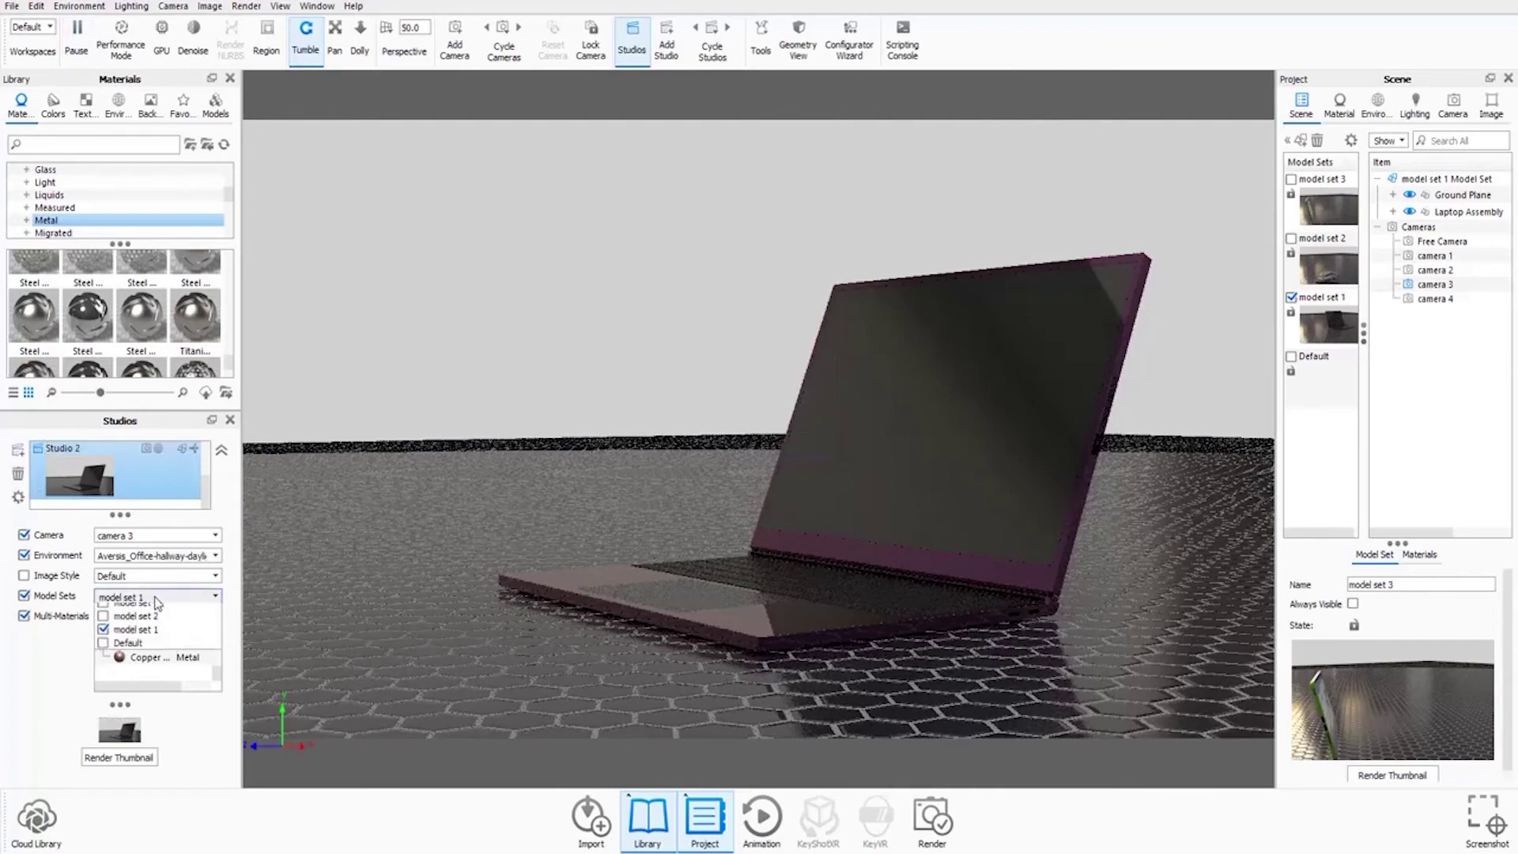
click(135, 623)
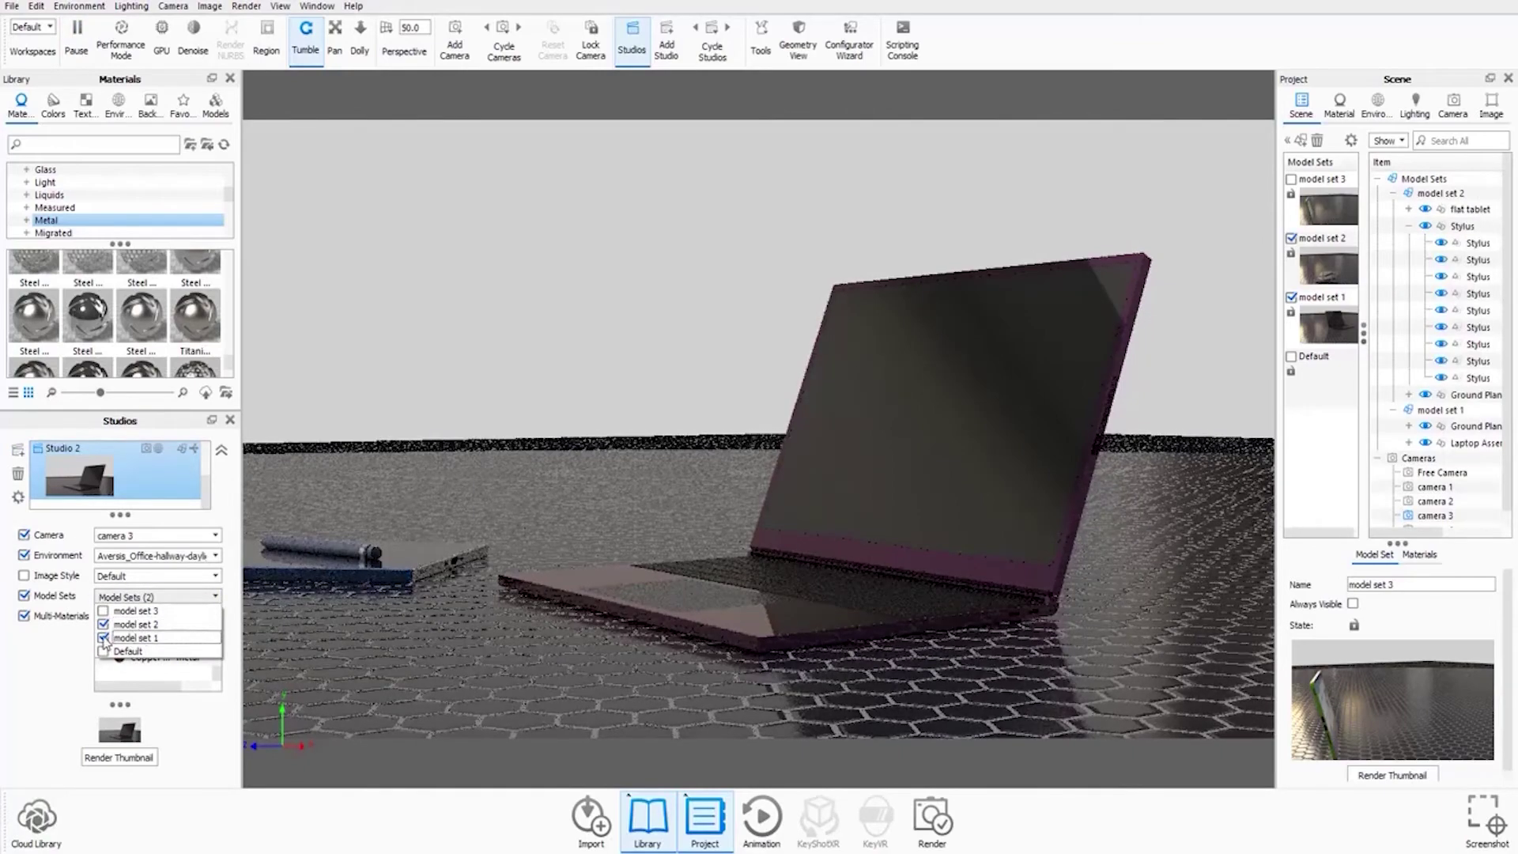
click(103, 638)
click(161, 542)
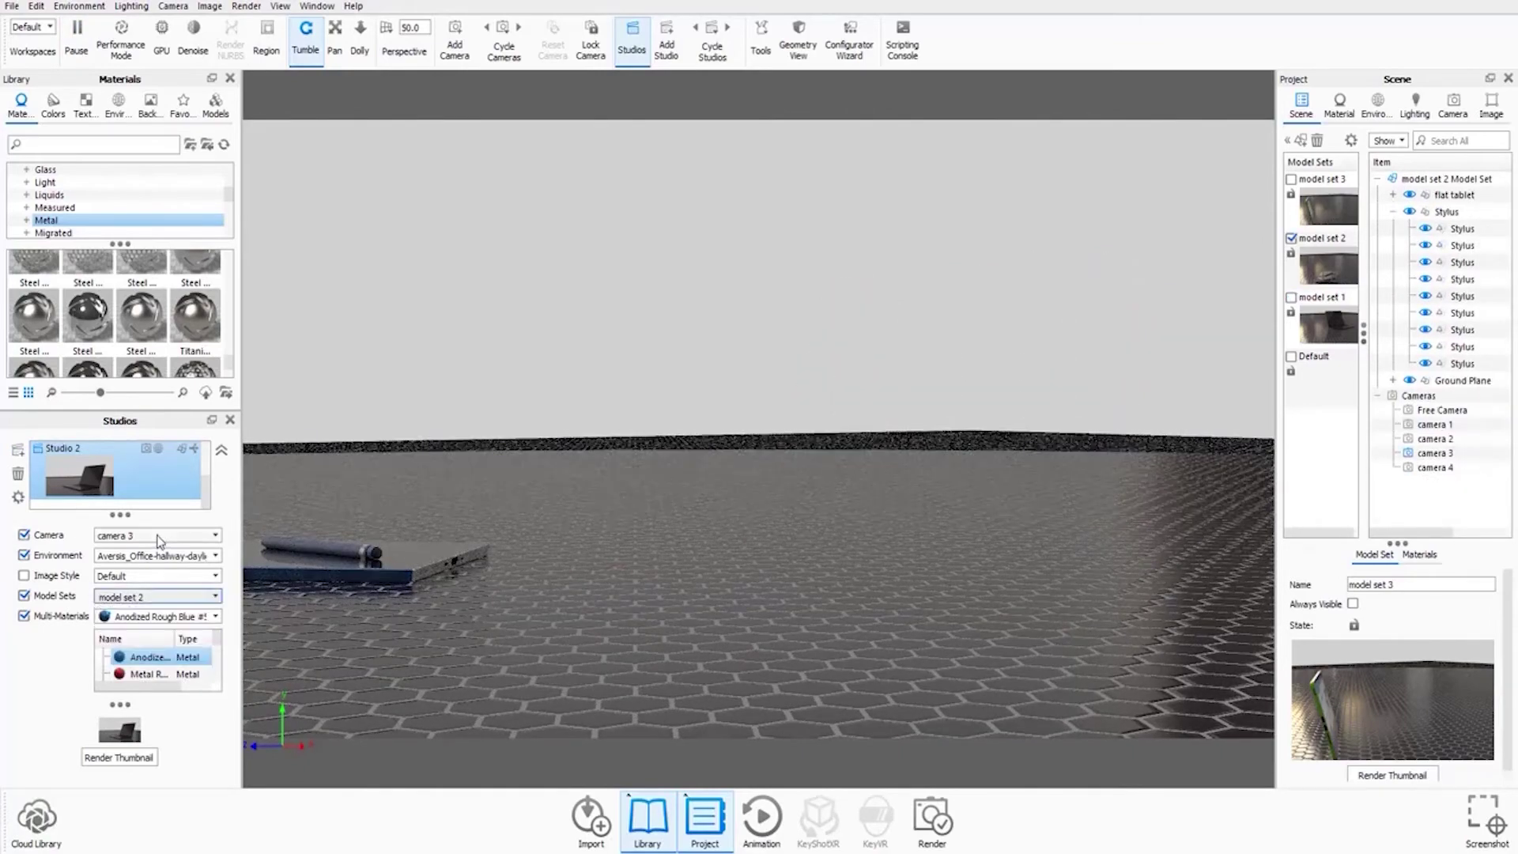
Set Studio 2's camera to camera 2 after trying cameras 4 and 1
click(160, 543)
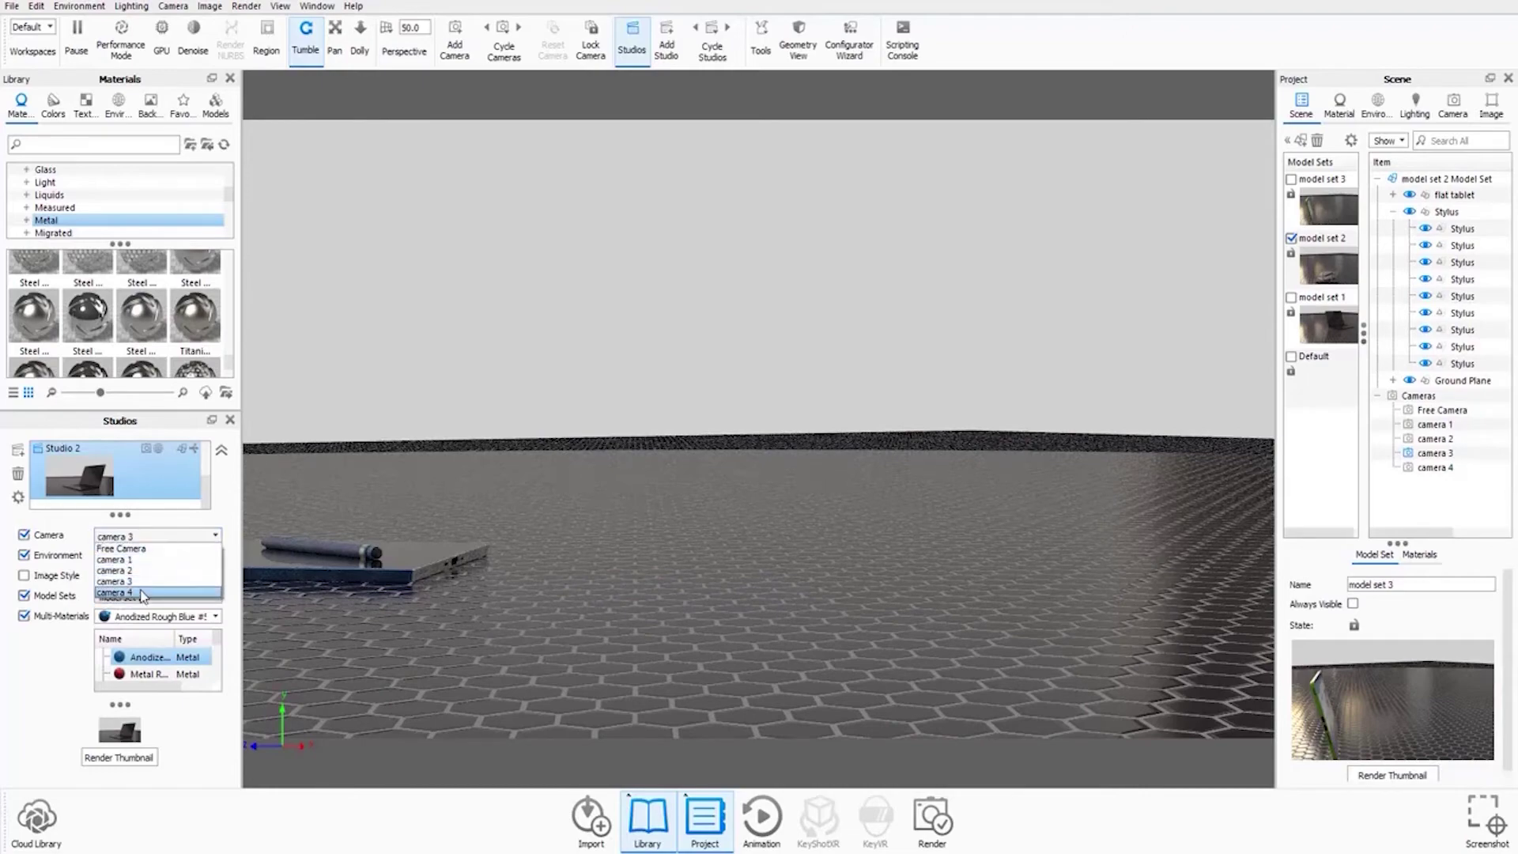
click(142, 597)
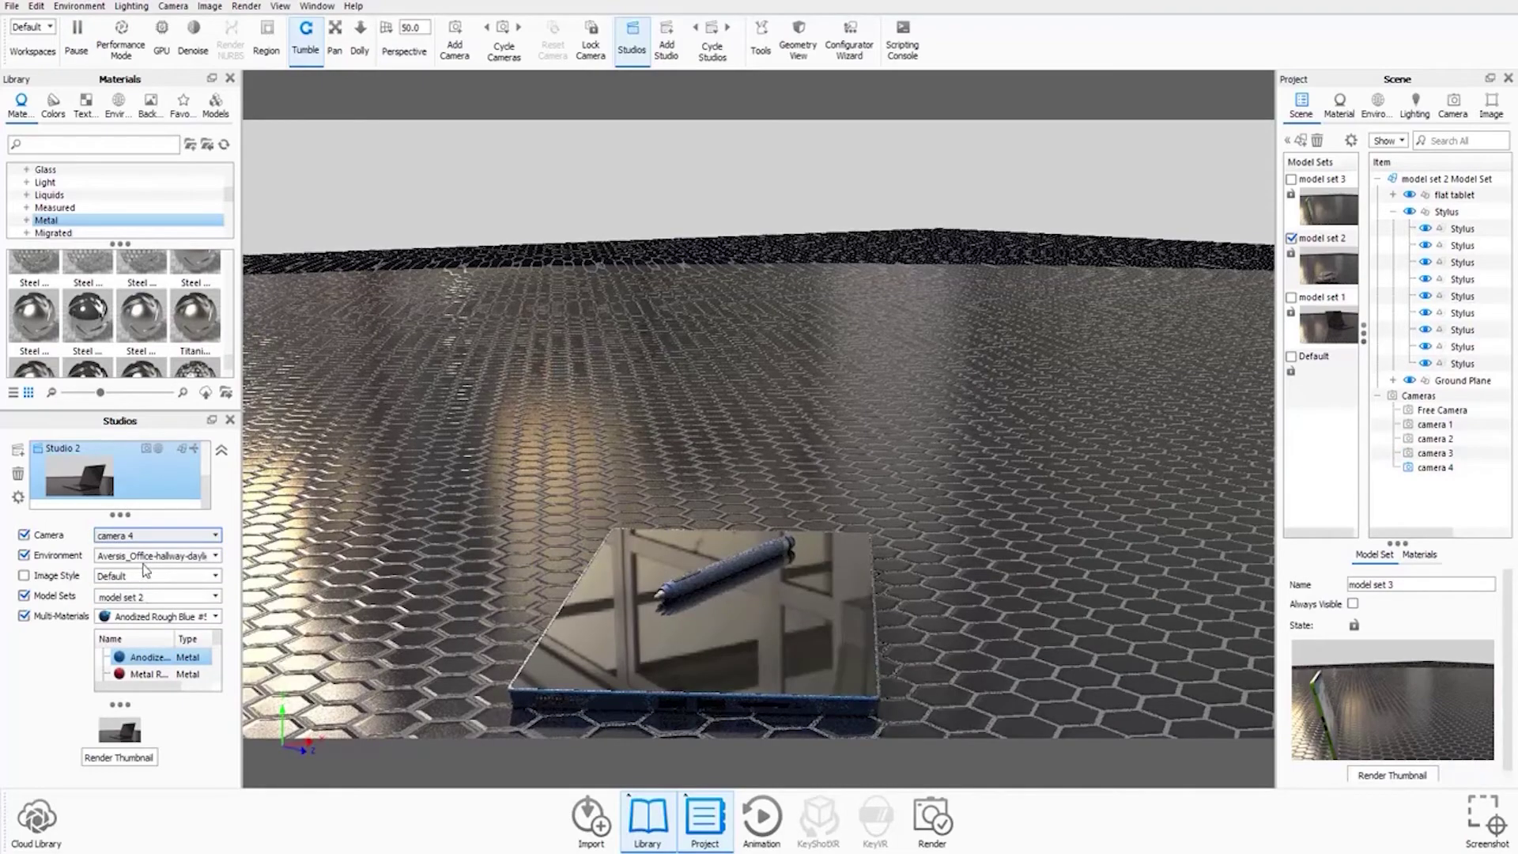
click(146, 537)
click(144, 560)
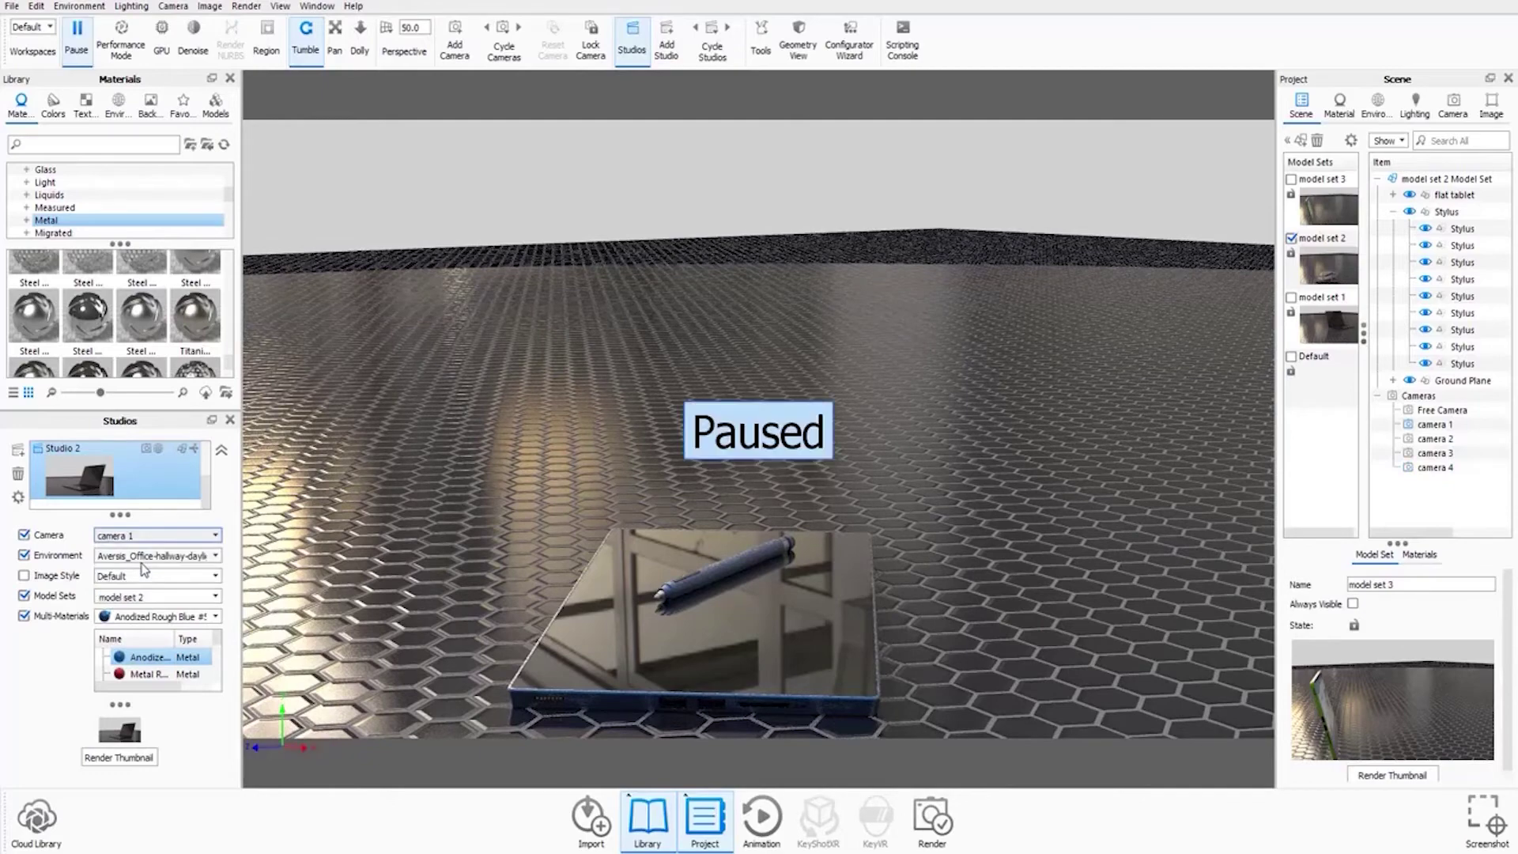
click(146, 537)
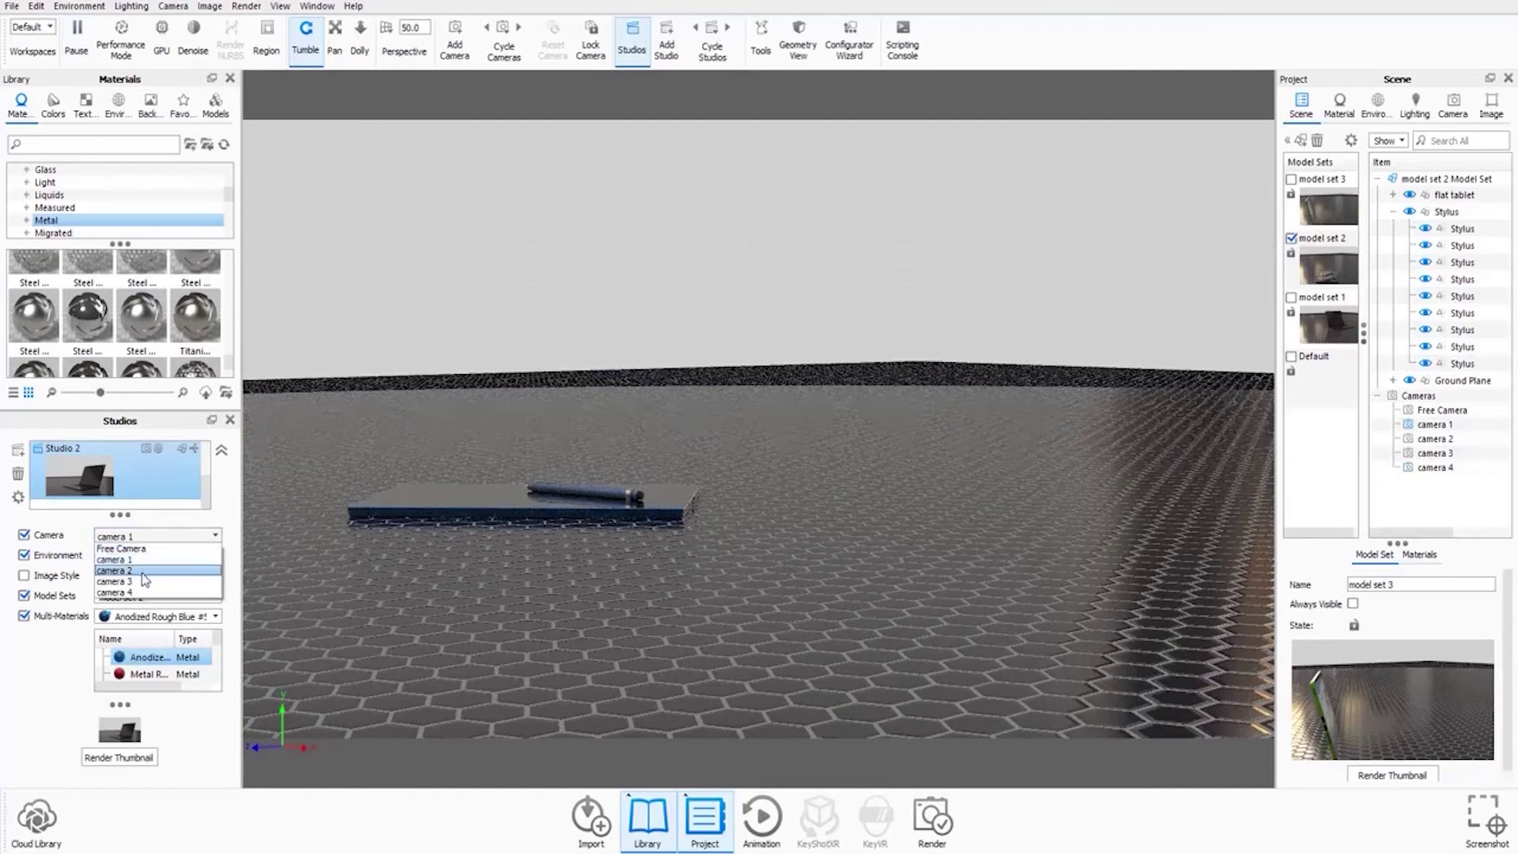
click(143, 569)
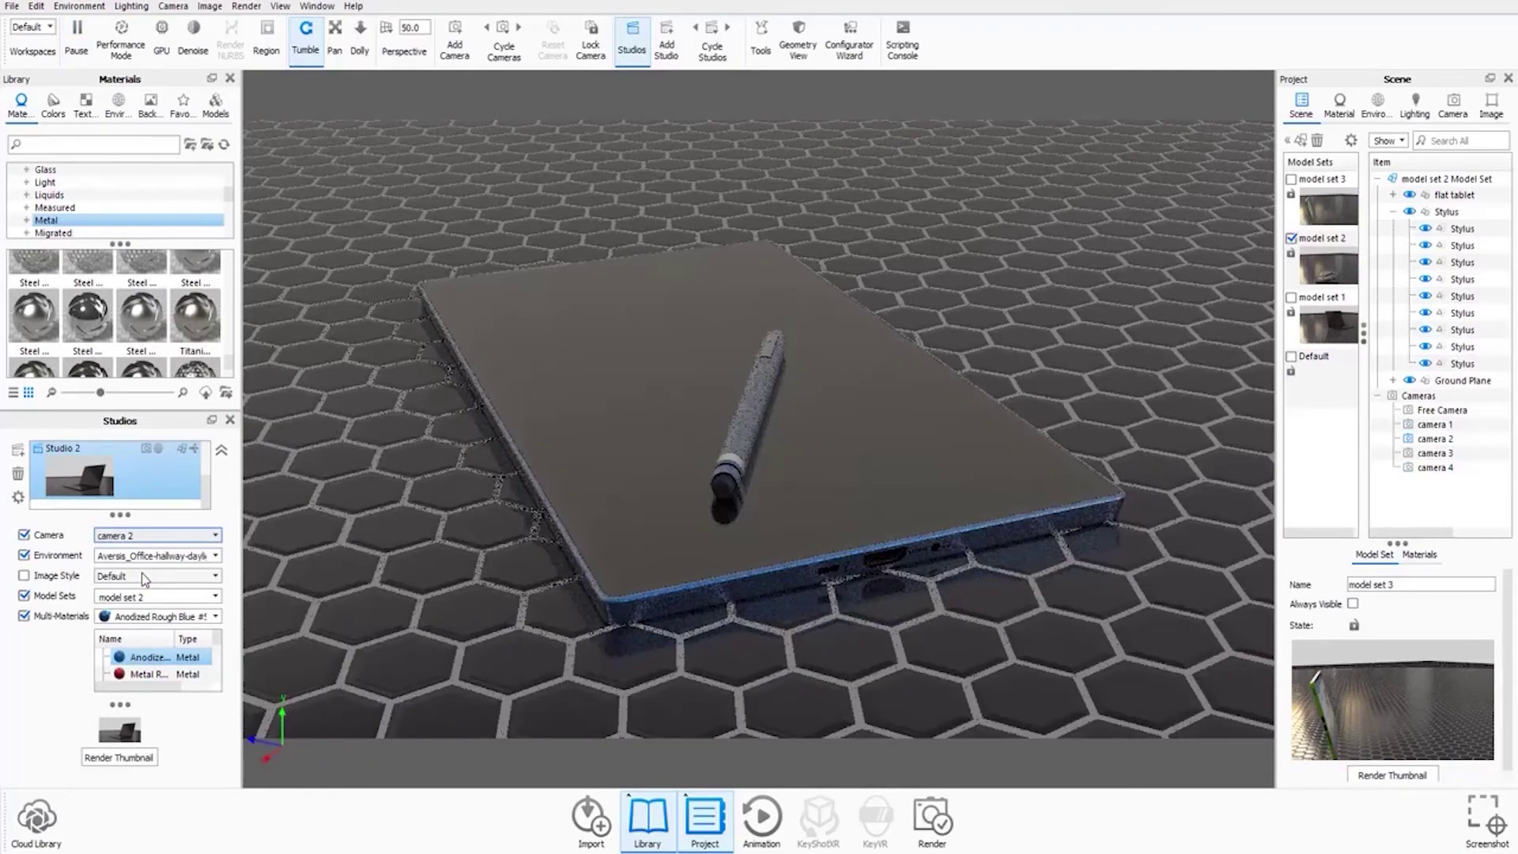
Light Studio 2 with the storehouse environment, delete the rusty variant, and render its thumbnail
click(154, 557)
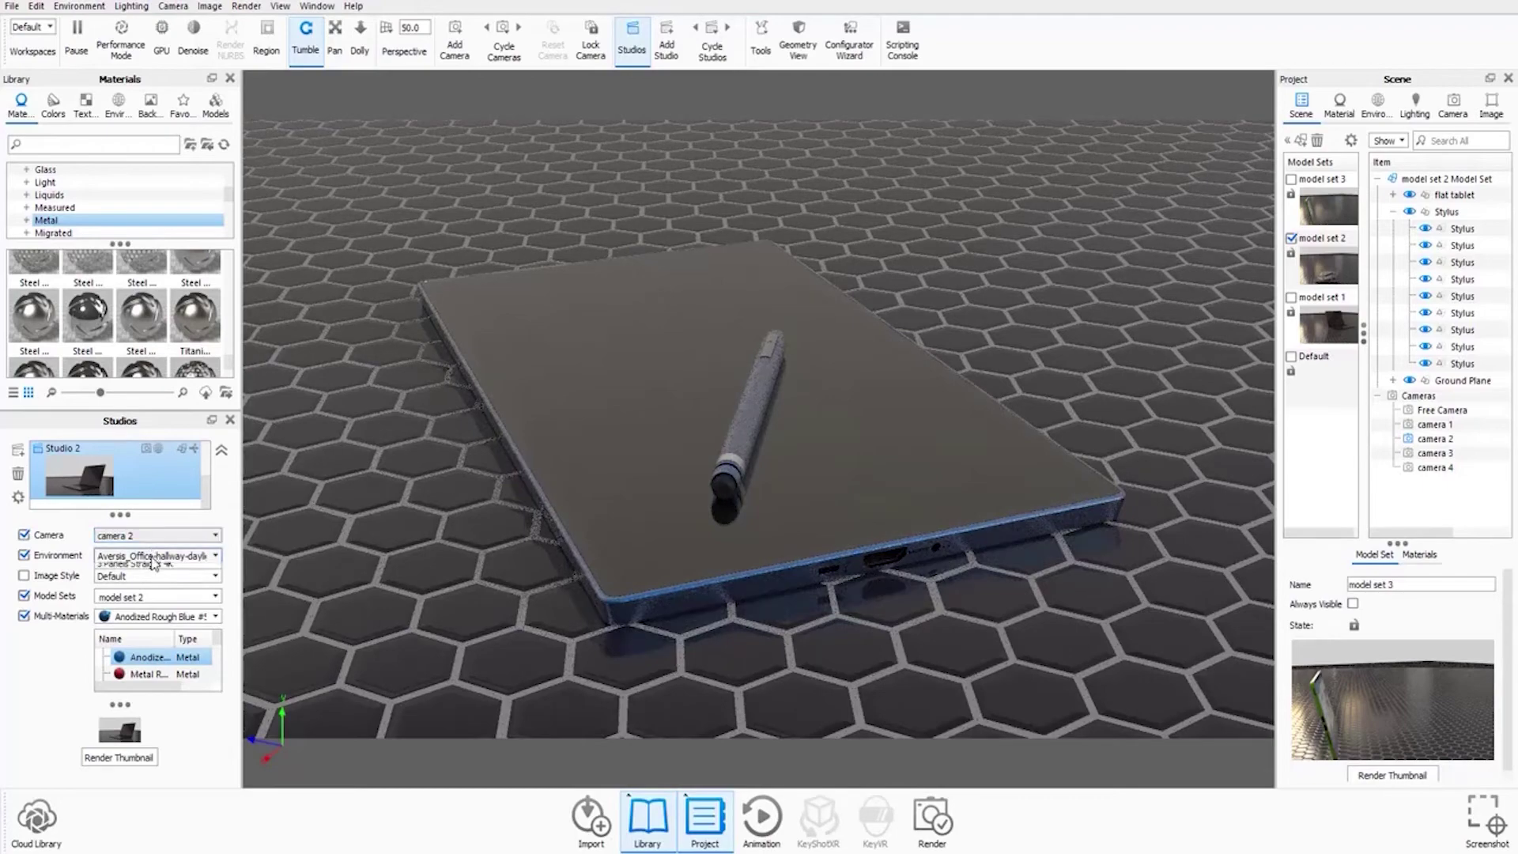
click(150, 595)
key(shift+p)
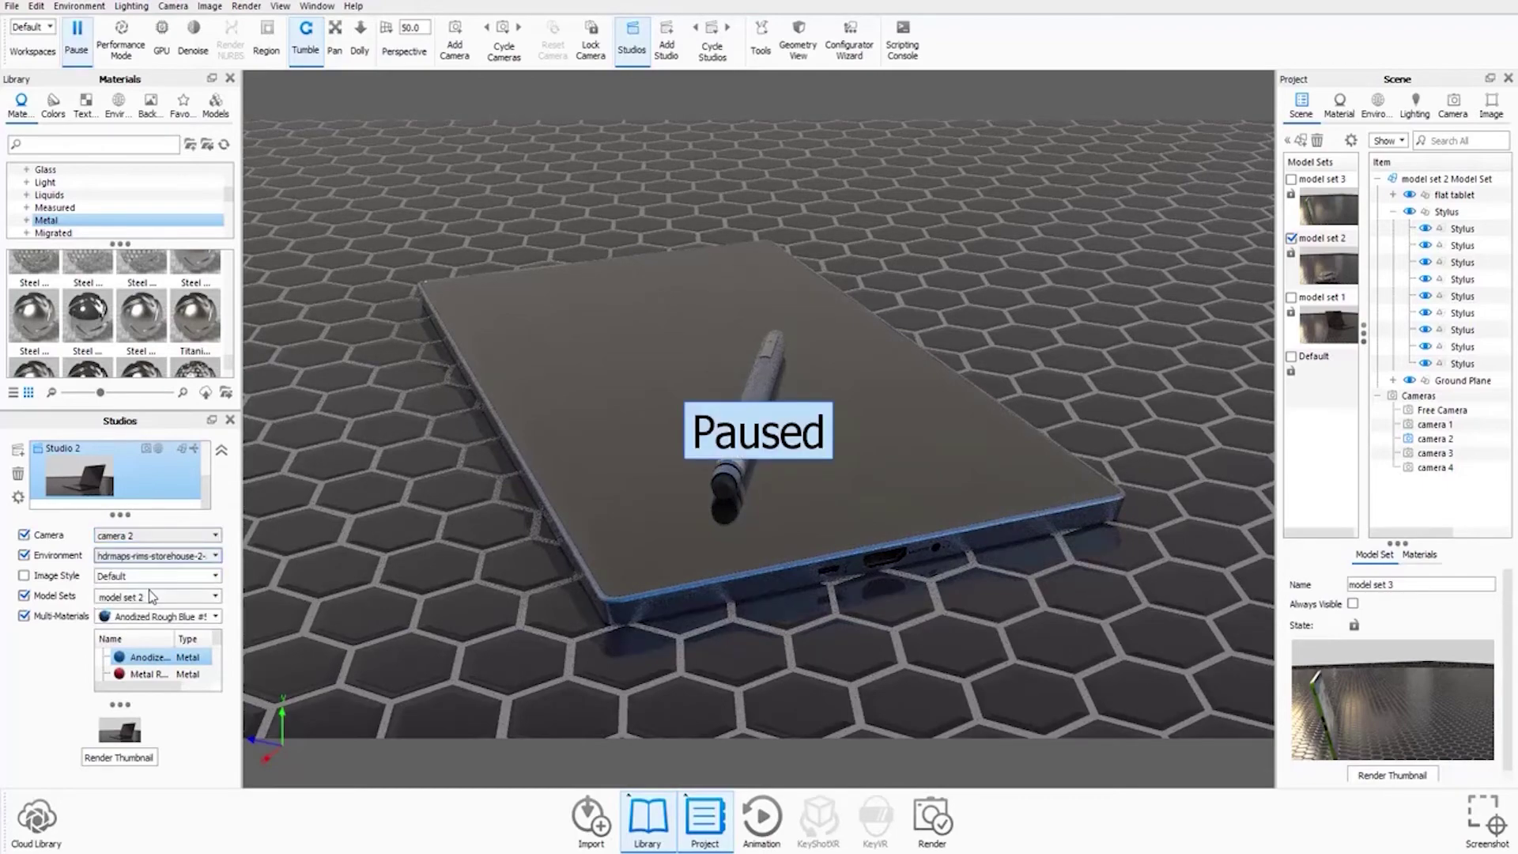
key(shift+p)
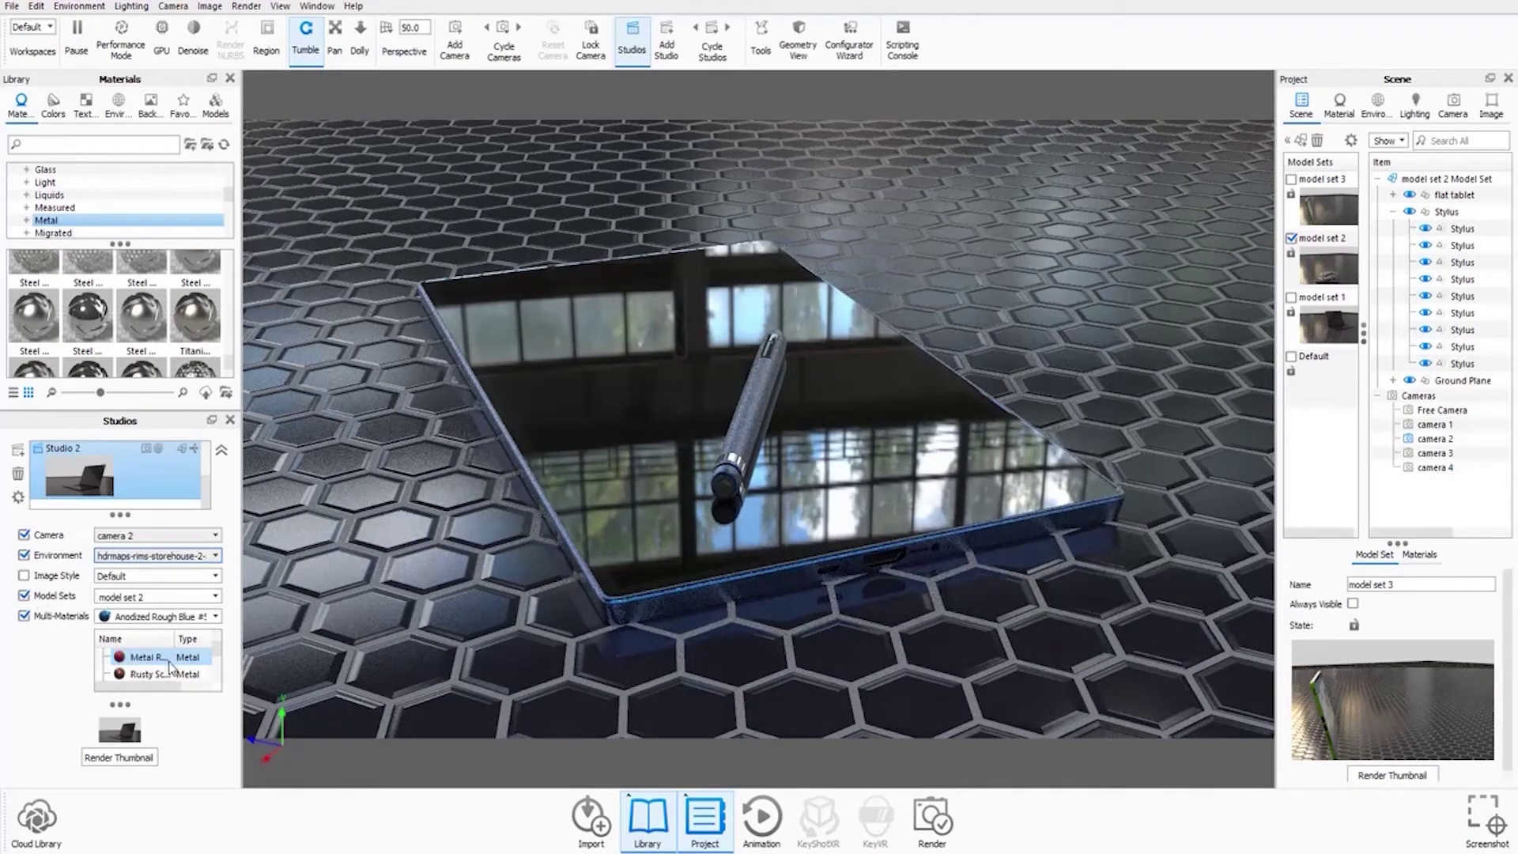
key(Delete)
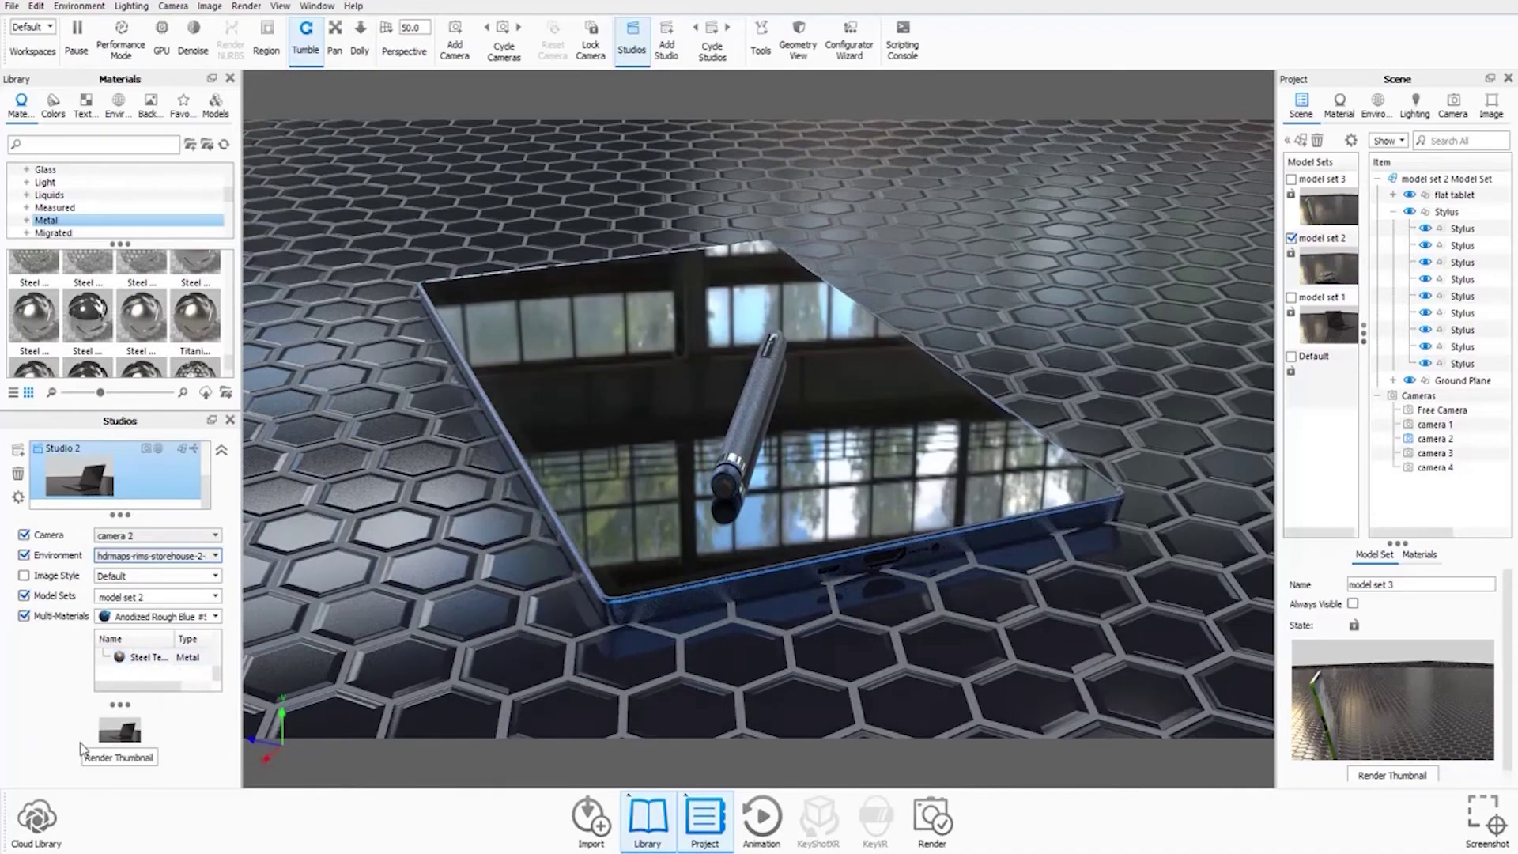
click(126, 757)
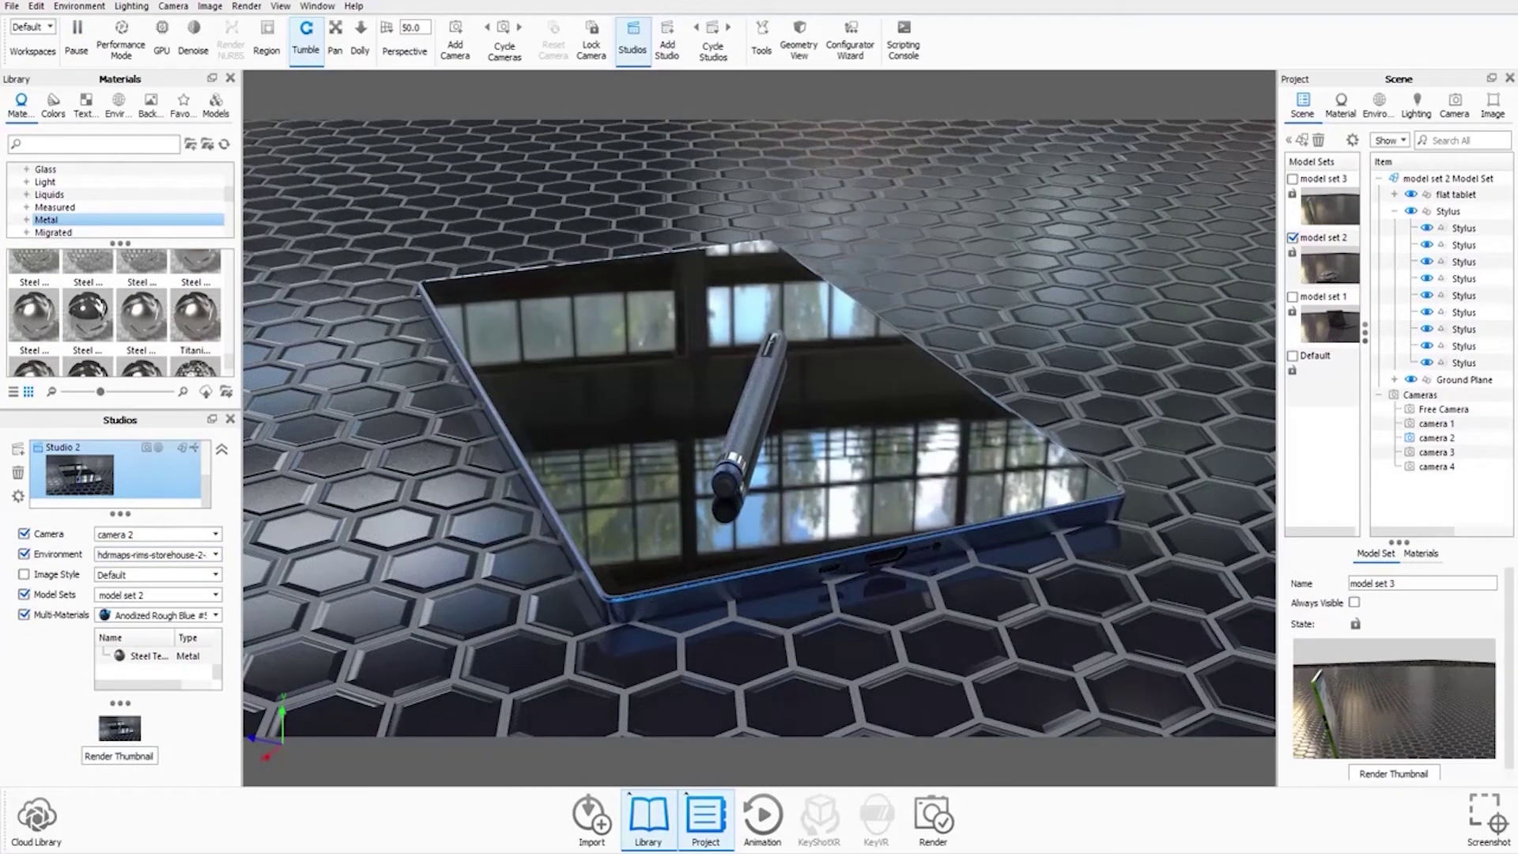
Add Studio 3 using model set 3 instead of model set 2
click(18, 449)
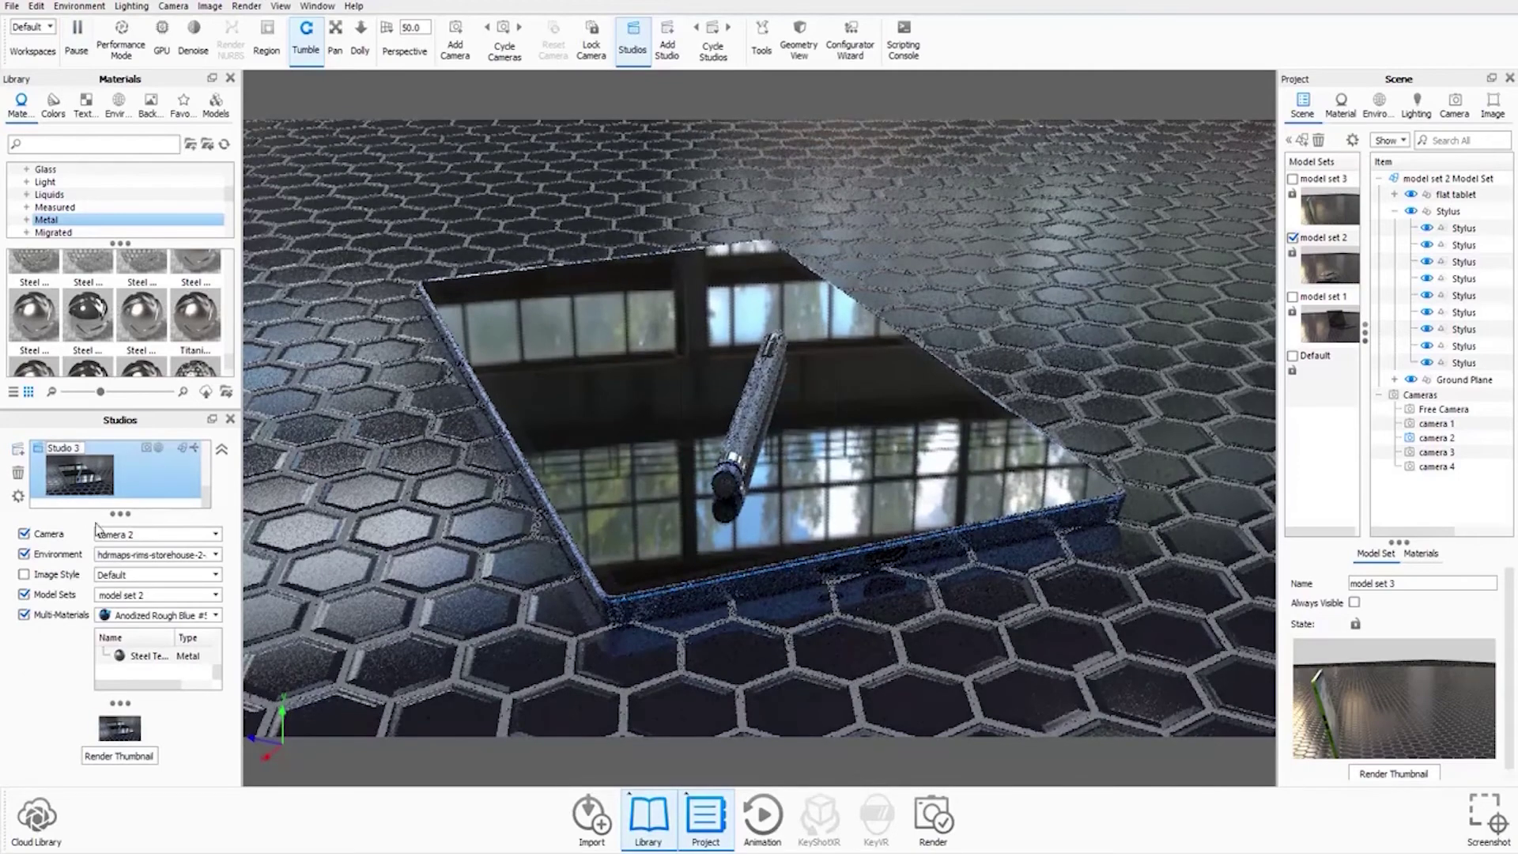
click(130, 595)
click(103, 609)
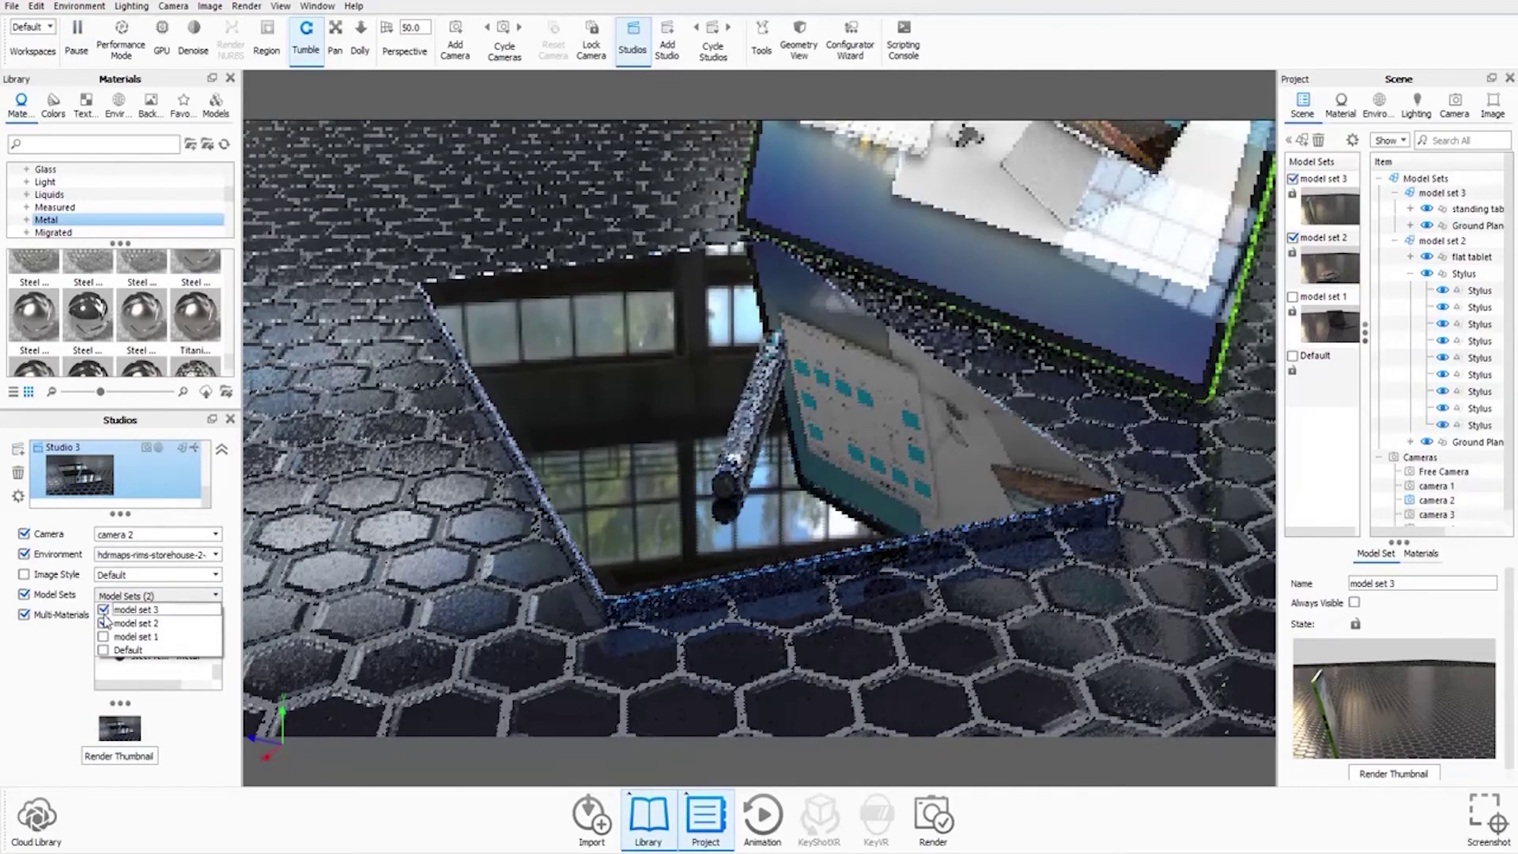
click(103, 623)
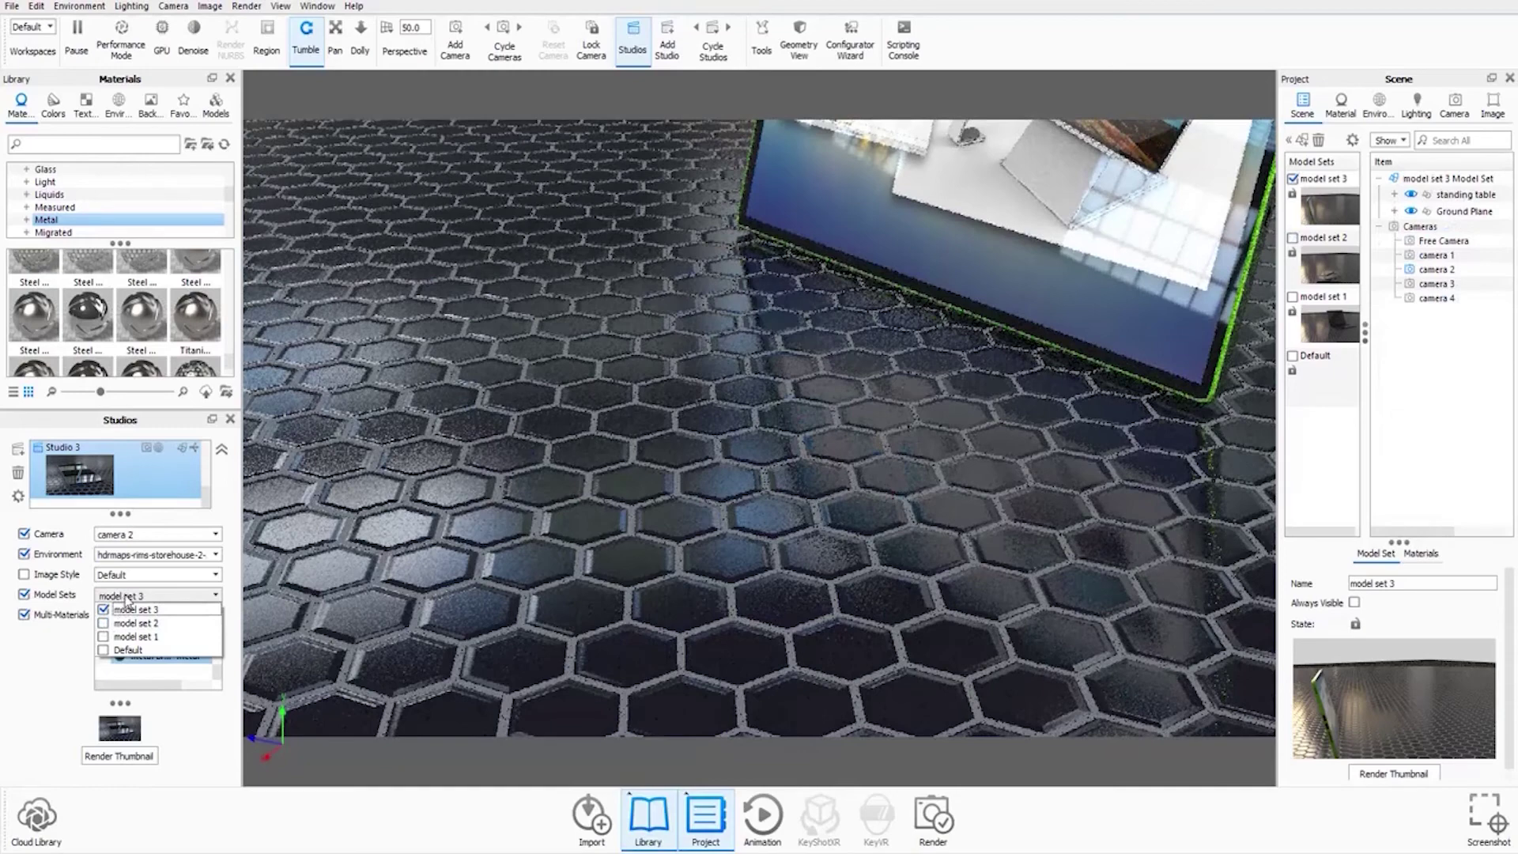
click(126, 597)
View the standing tablet through camera 4 and render Studio 3's thumbnail
click(141, 535)
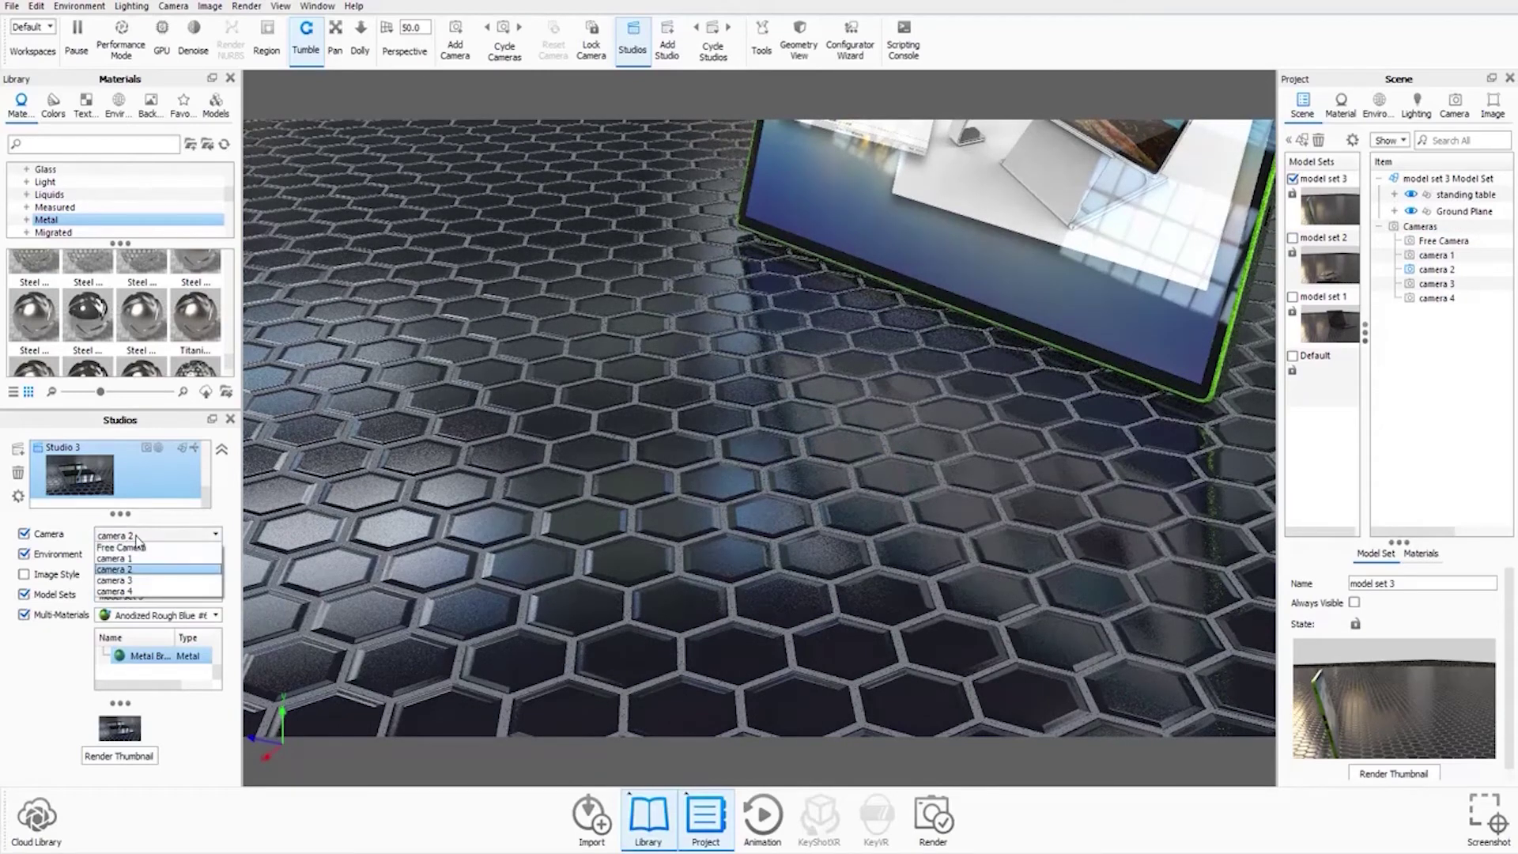
click(130, 592)
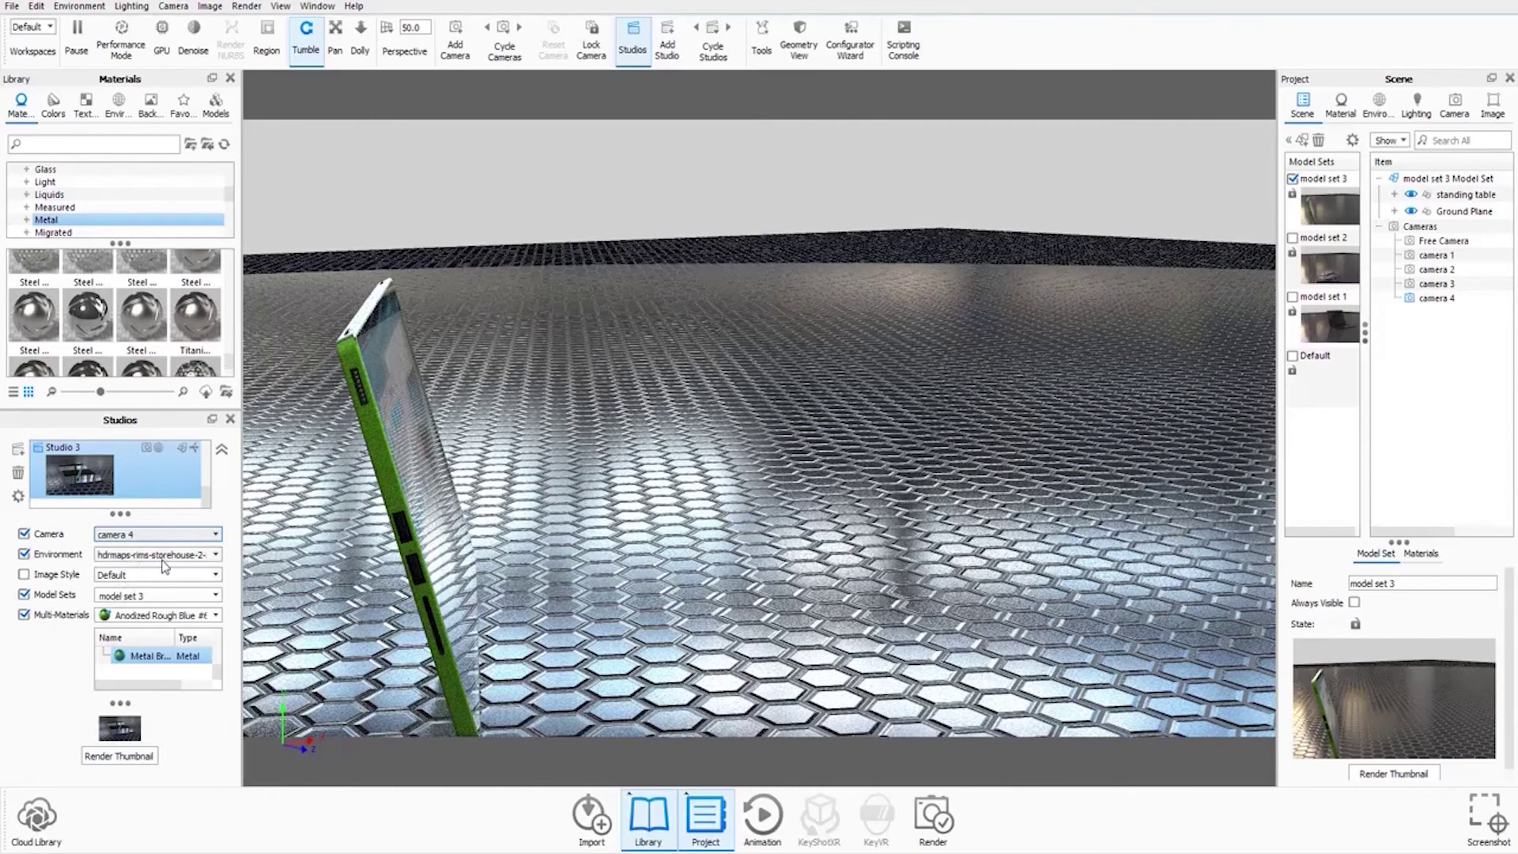
scroll(153, 672, up, 1)
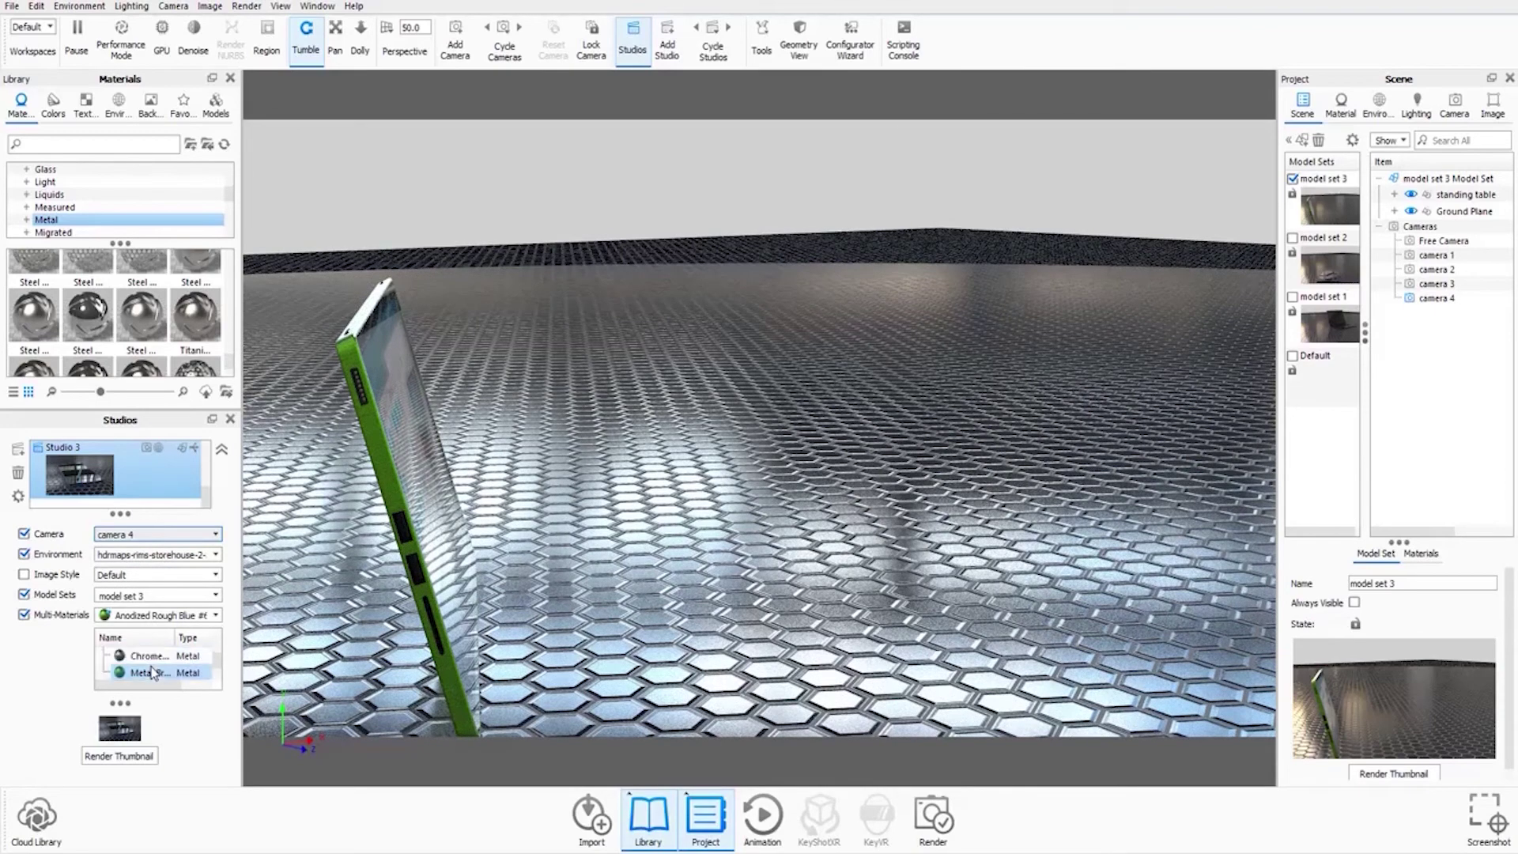
scroll(153, 672, down, 3)
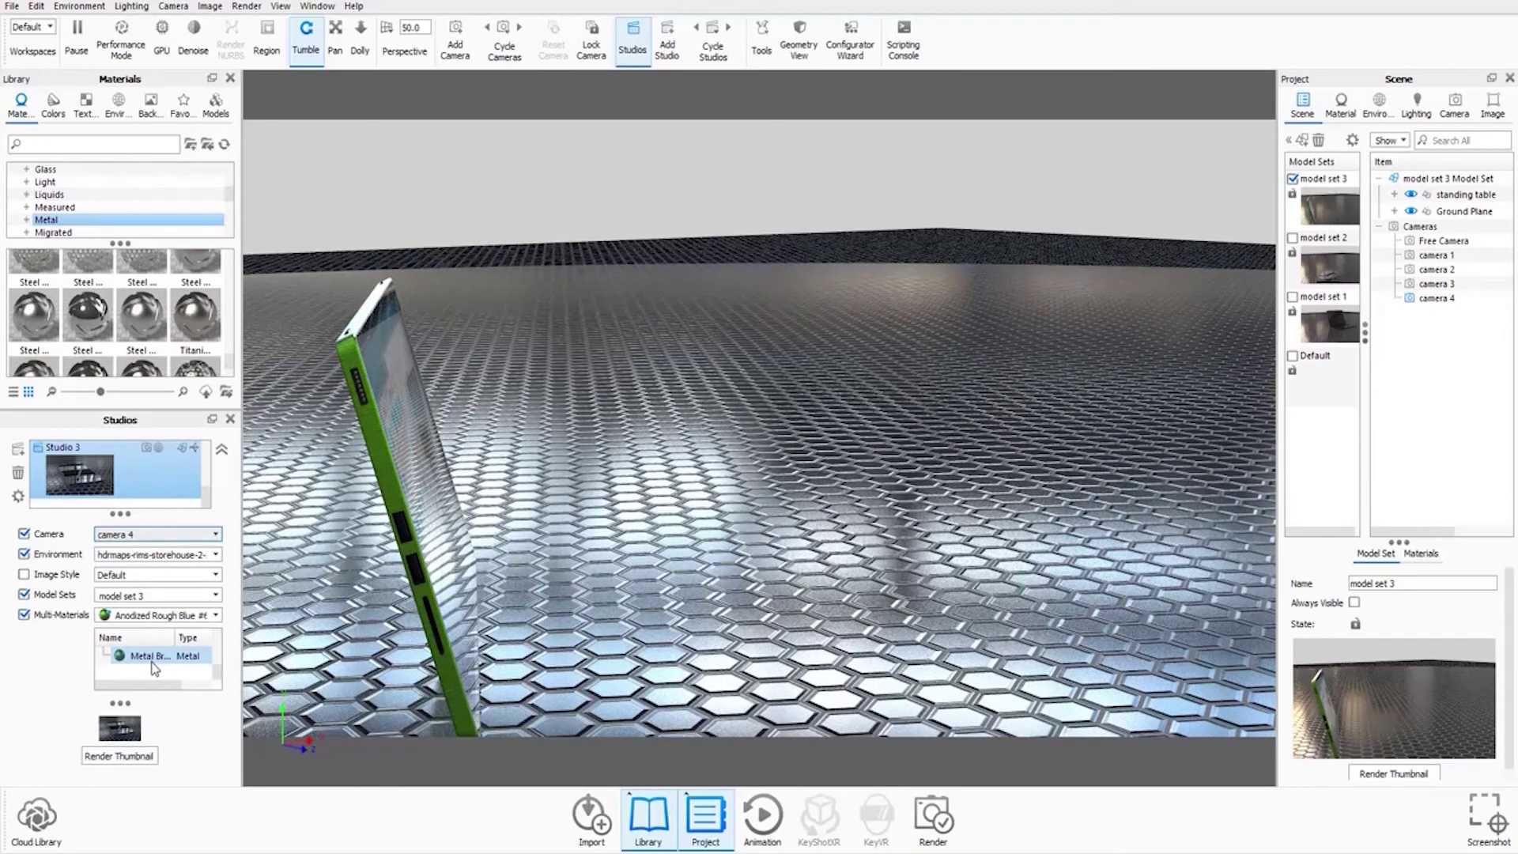
click(117, 755)
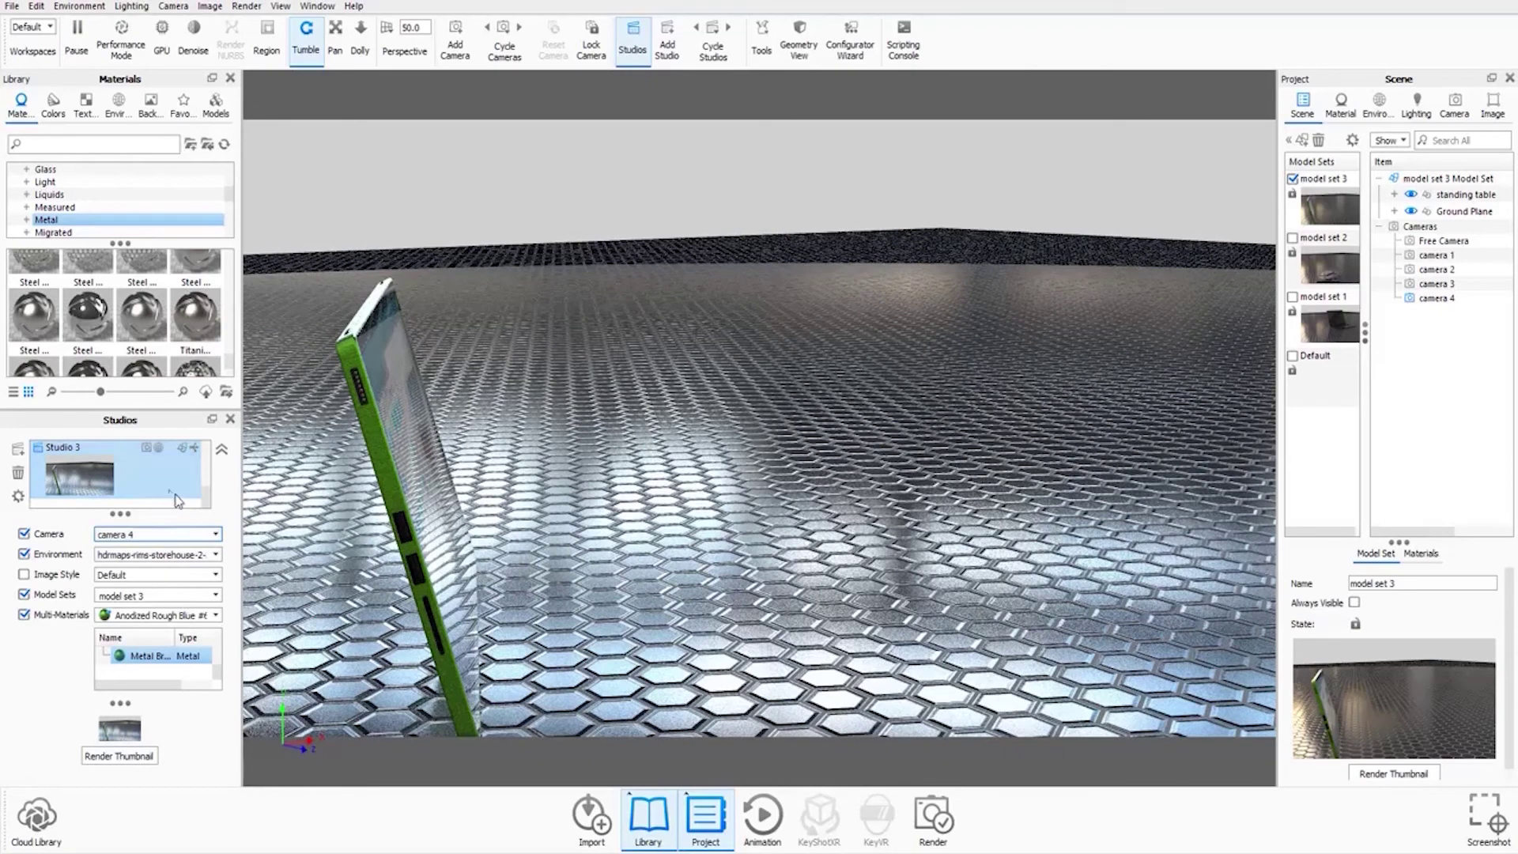
Check the Material and Environment tabs, then show camera 4's position and lens settings
drag(210, 500, 217, 452)
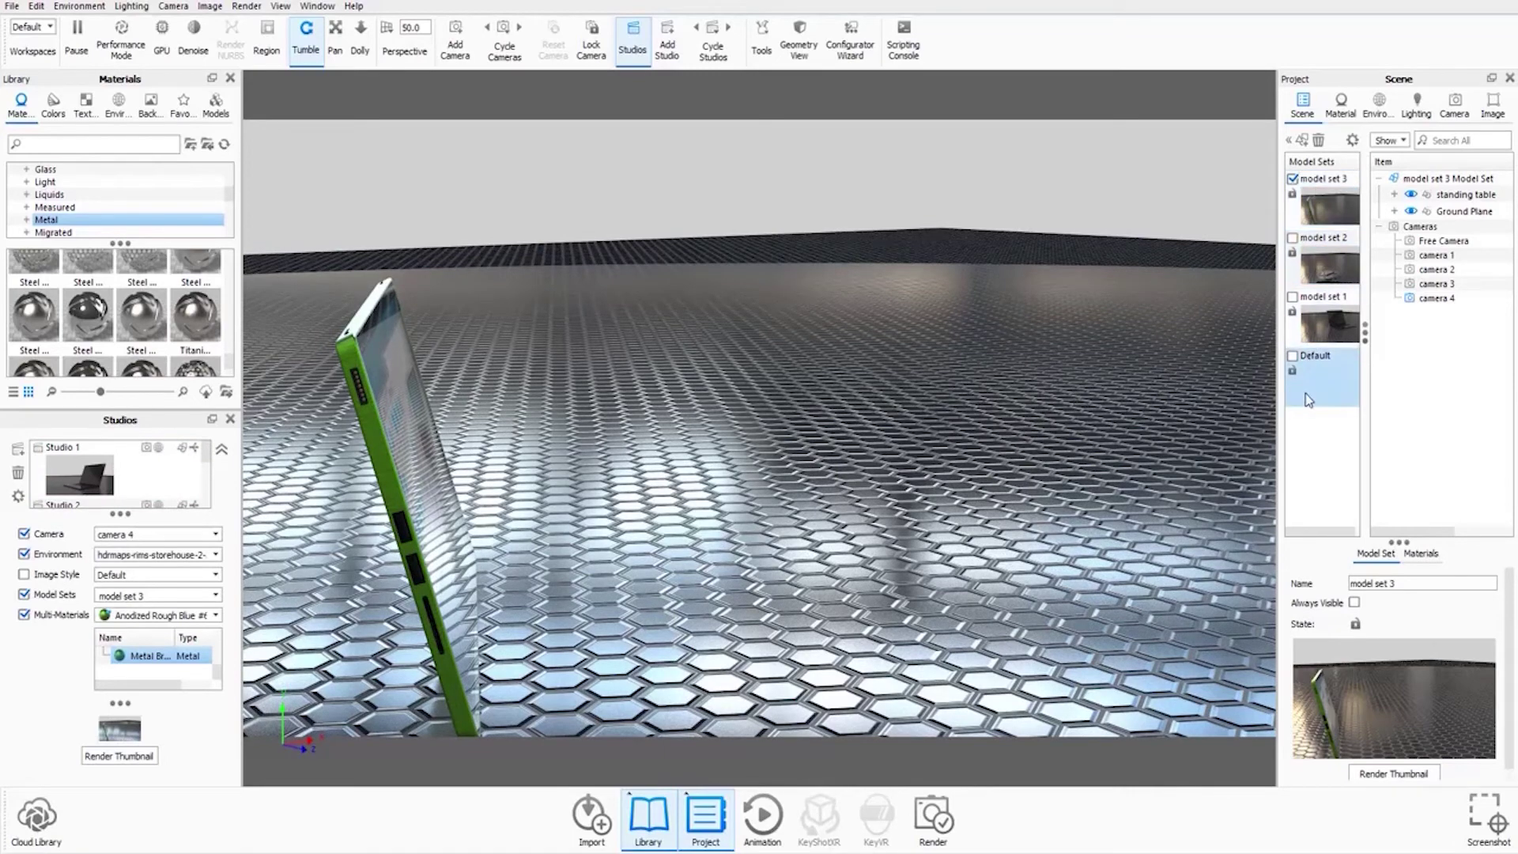
click(1341, 113)
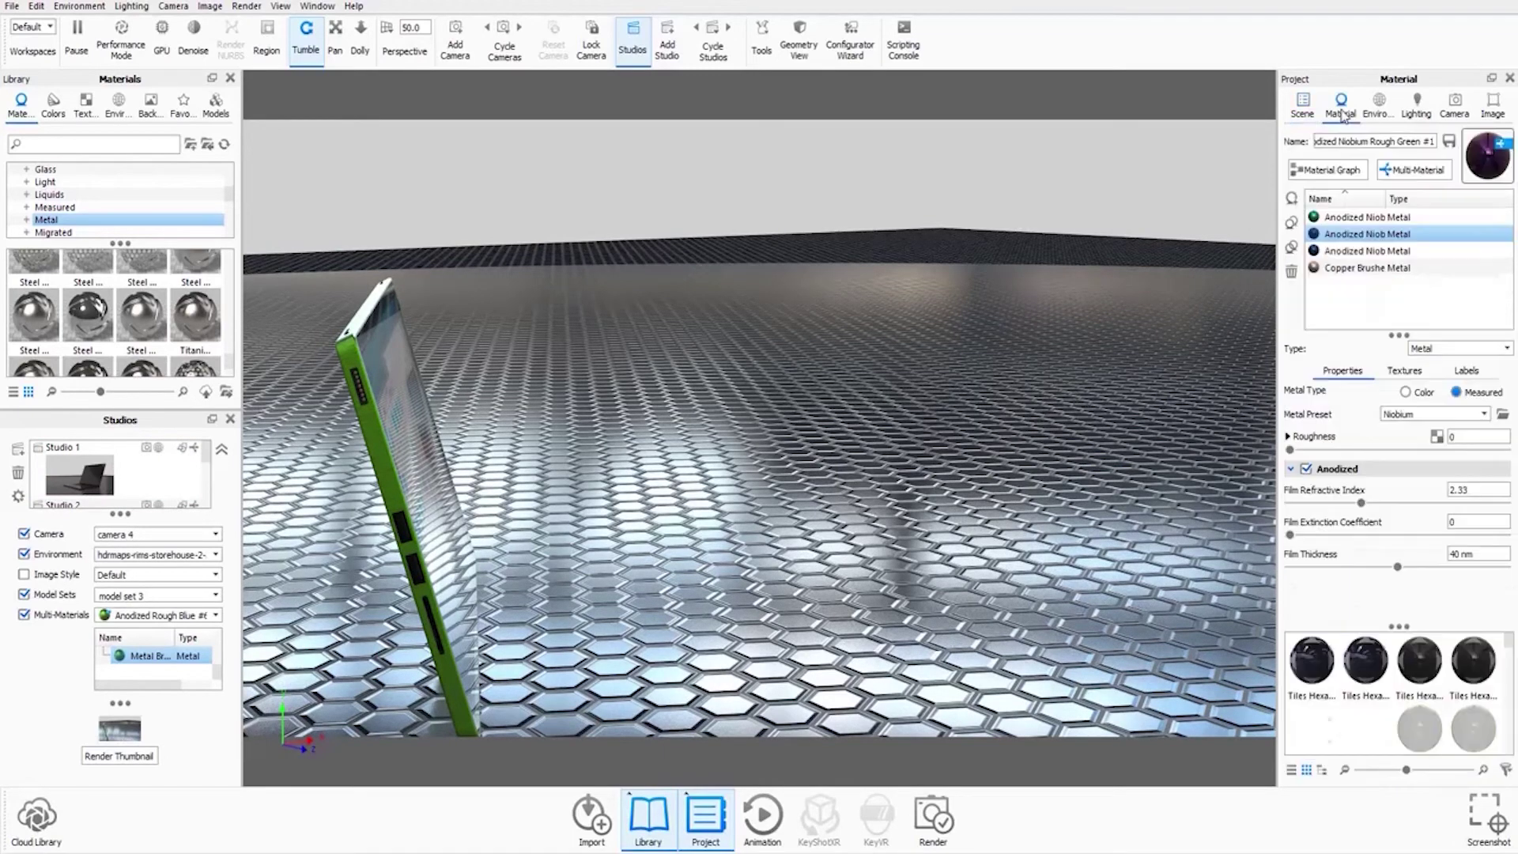
click(1380, 111)
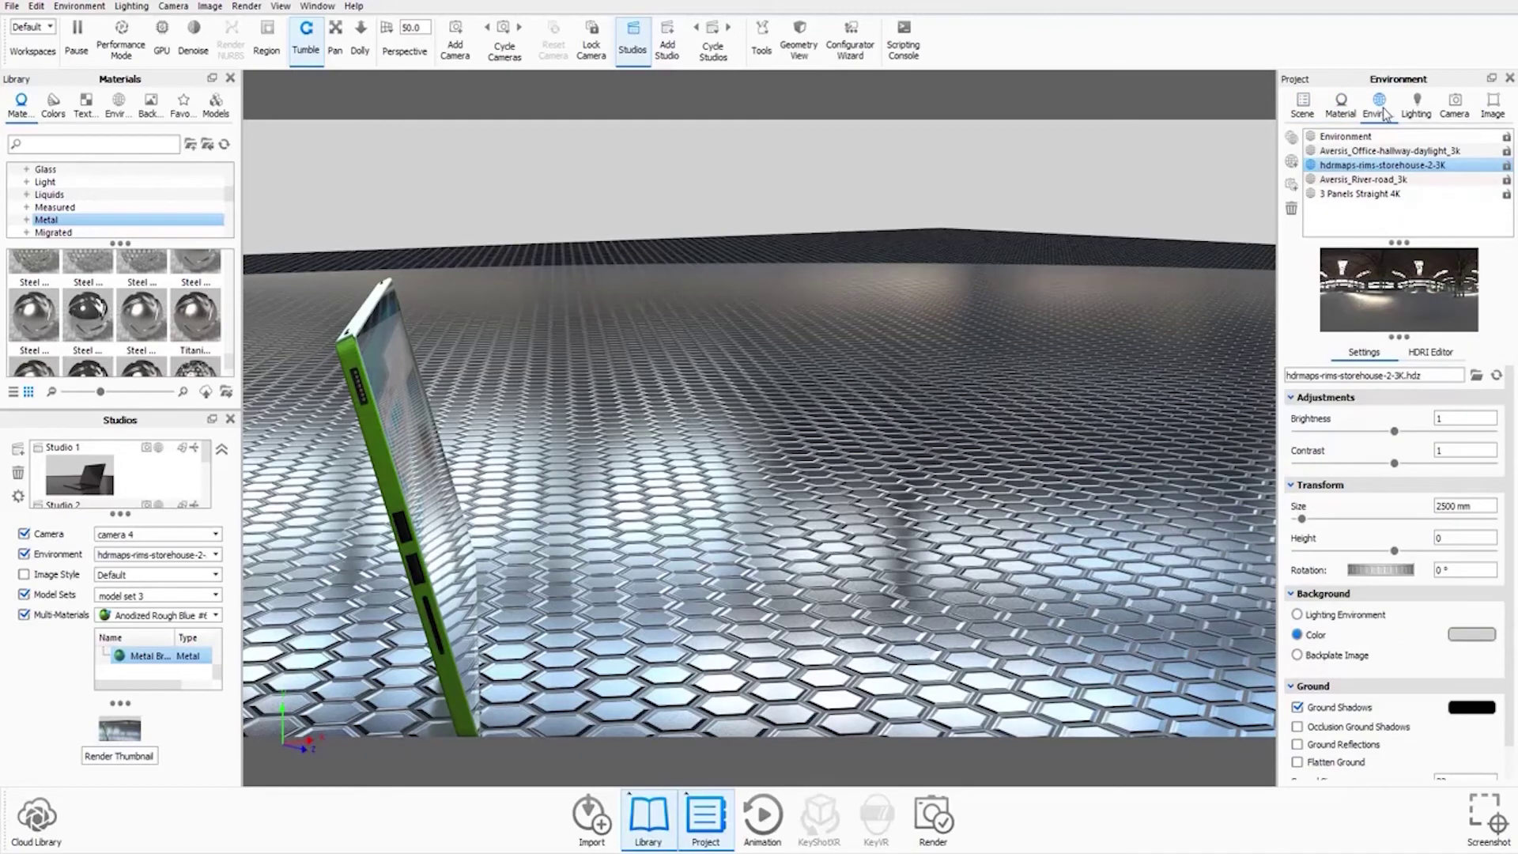
click(1454, 109)
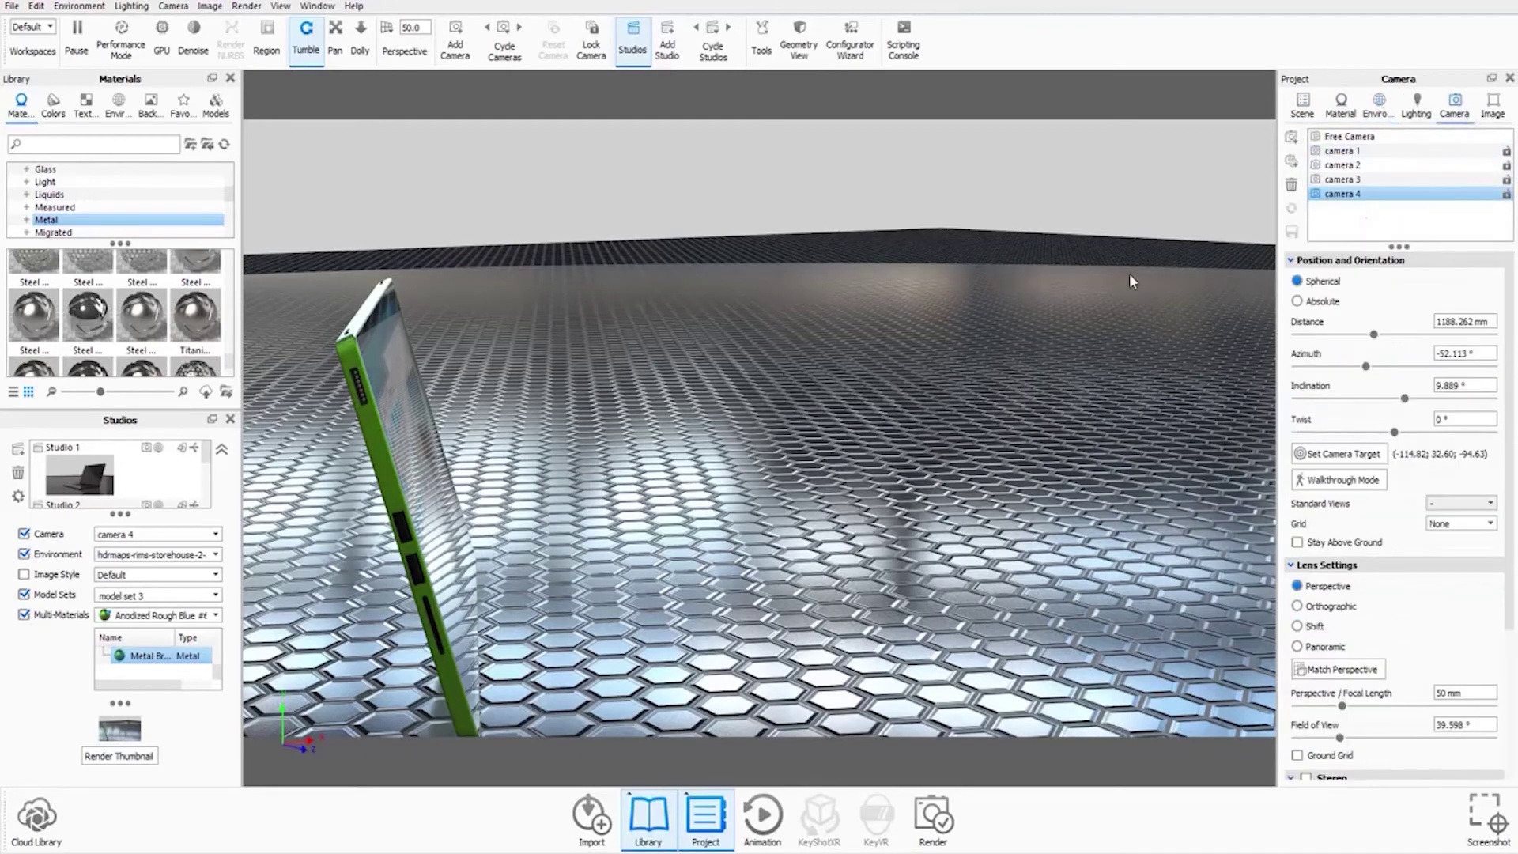